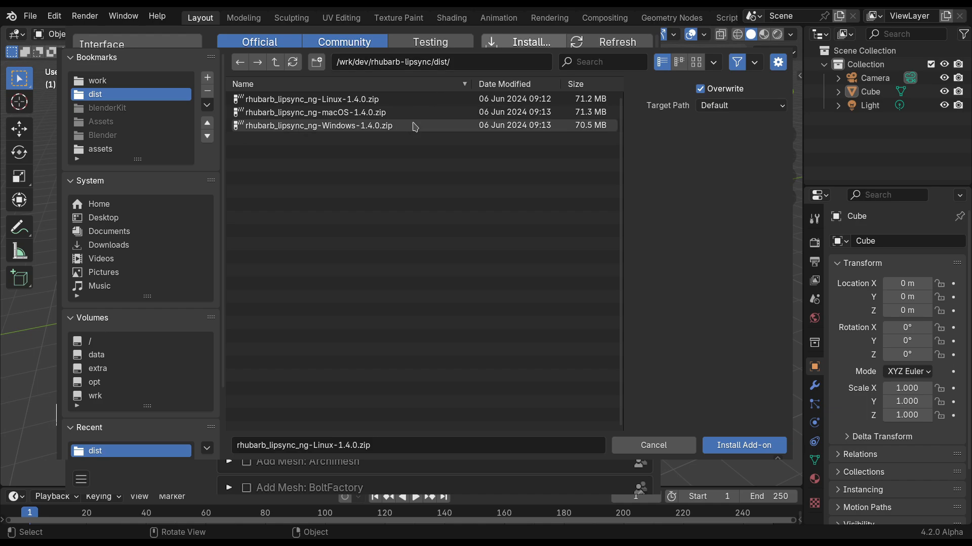
Install the add-on from rhubarb_lipsync_ng-Linux-1.4.0.zip and enable Rhubarb Lipsync NG.
{"action": "left_click", "coordinate": [274, 101]}
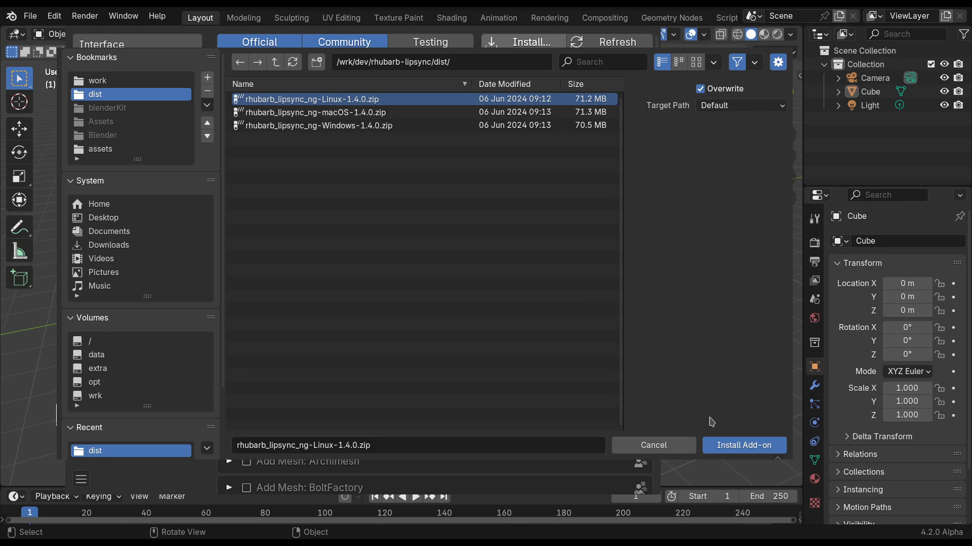
{"action": "left_click", "coordinate": [726, 445]}
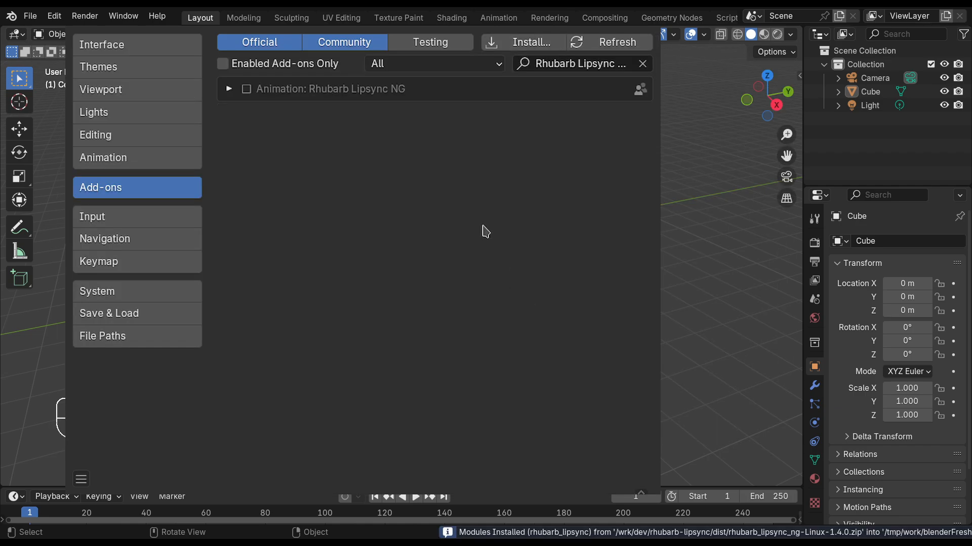
{"action": "left_click", "coordinate": [228, 90]}
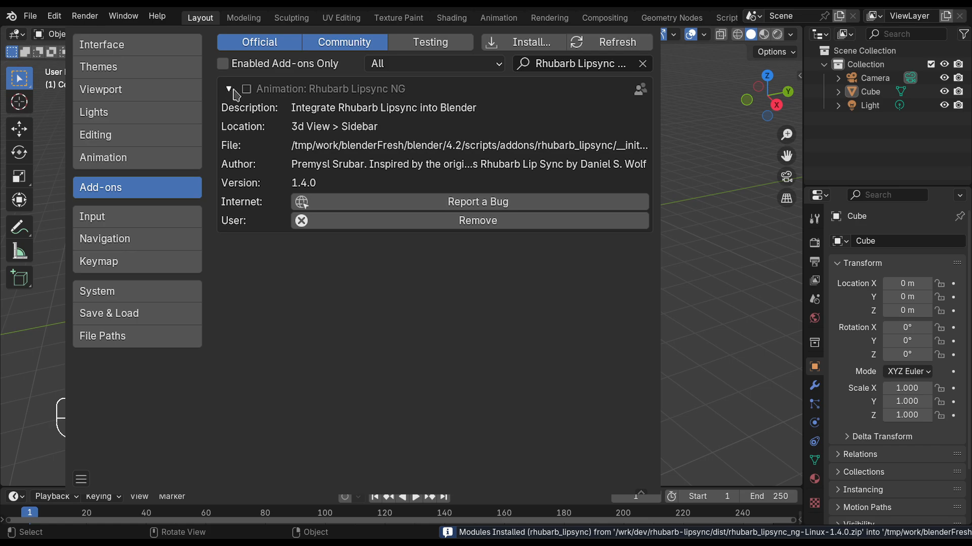
{"action": "left_click", "coordinate": [247, 90]}
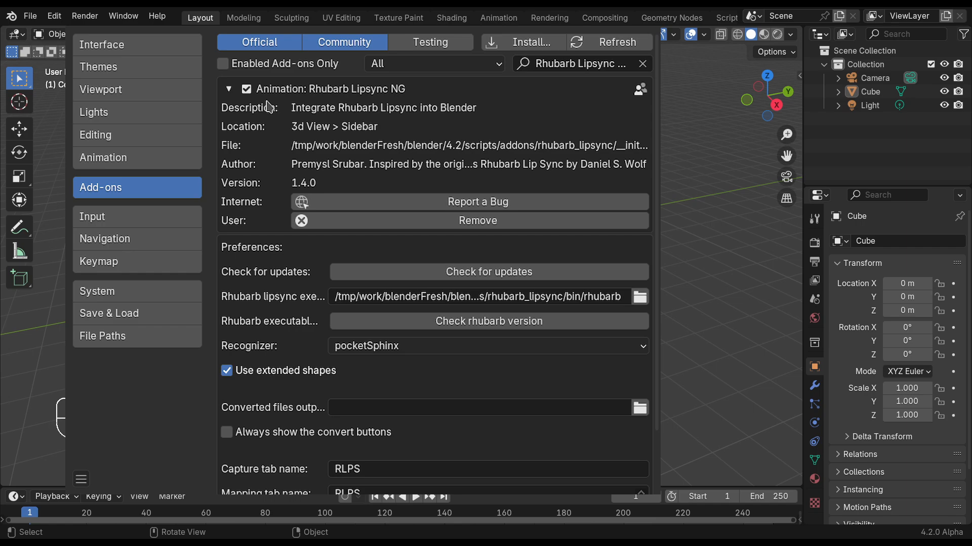
Check for Rhubarb Lipsync NG updates and check the version of the rhubarb executable.
{"action": "left_click", "coordinate": [516, 273]}
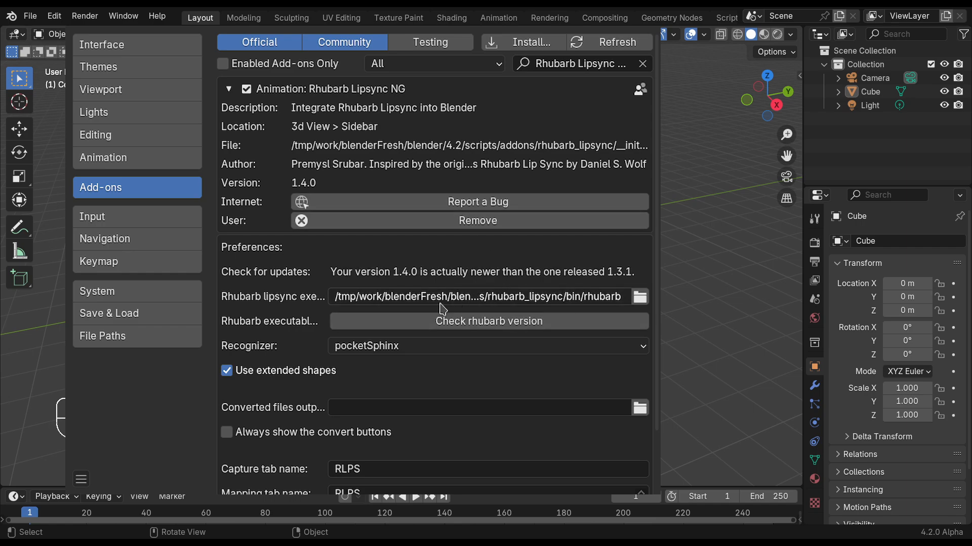
{"action": "left_click", "coordinate": [397, 324]}
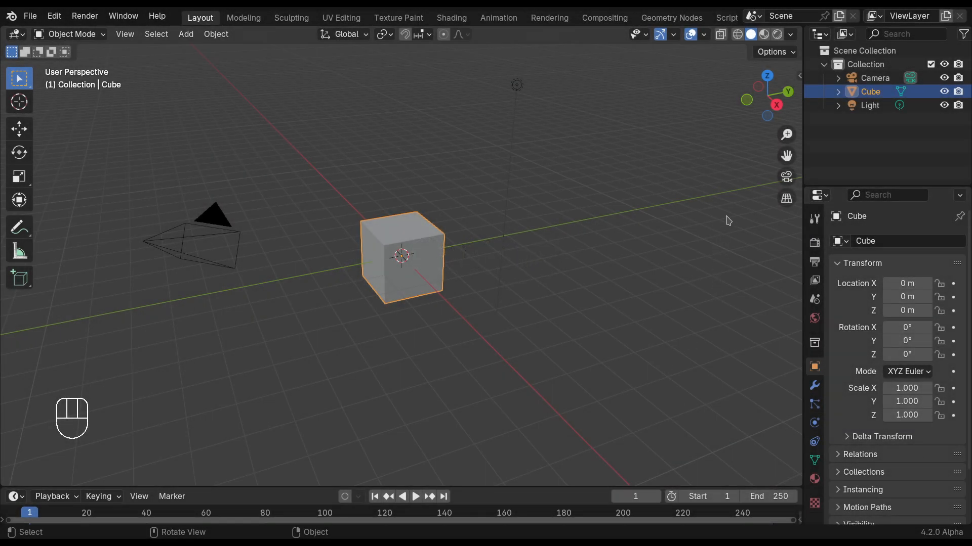
Show the RLPS sound setup in the 3D viewport's sidebar, widened to fit, and create a new capture.
{"action": "left_click", "coordinate": [799, 75]}
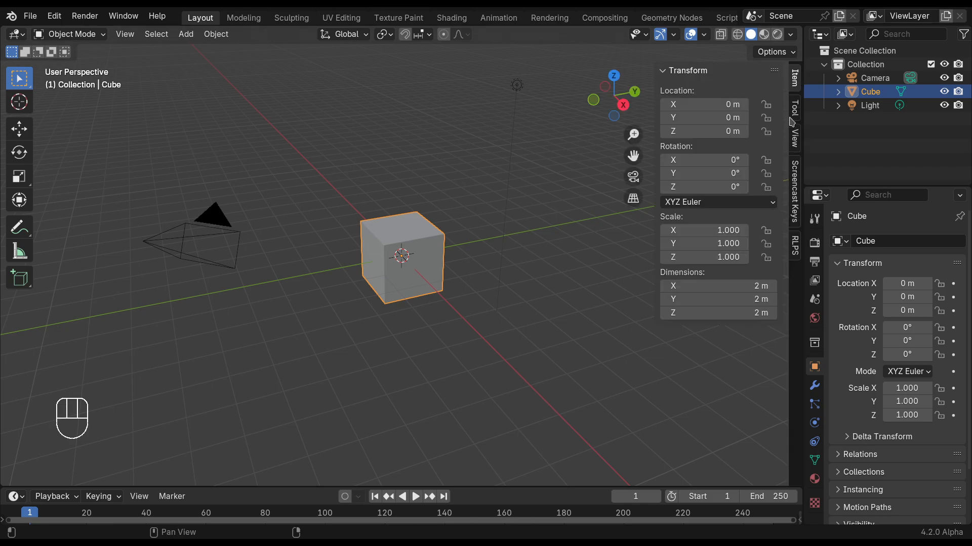
{"action": "left_click", "coordinate": [795, 248]}
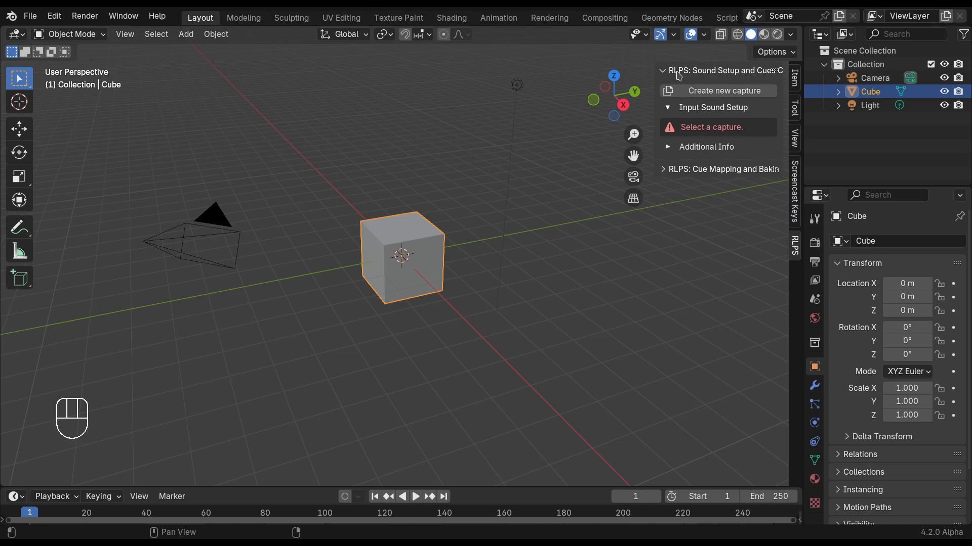
{"action": "left_click_drag", "start_coordinate": [655, 78], "coordinate": [614, 79]}
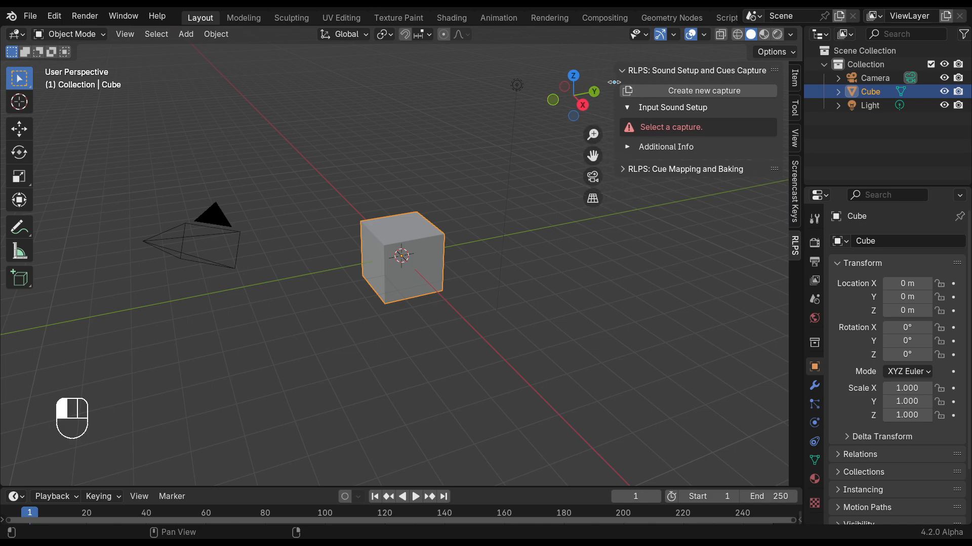
{"action": "left_click", "coordinate": [670, 75]}
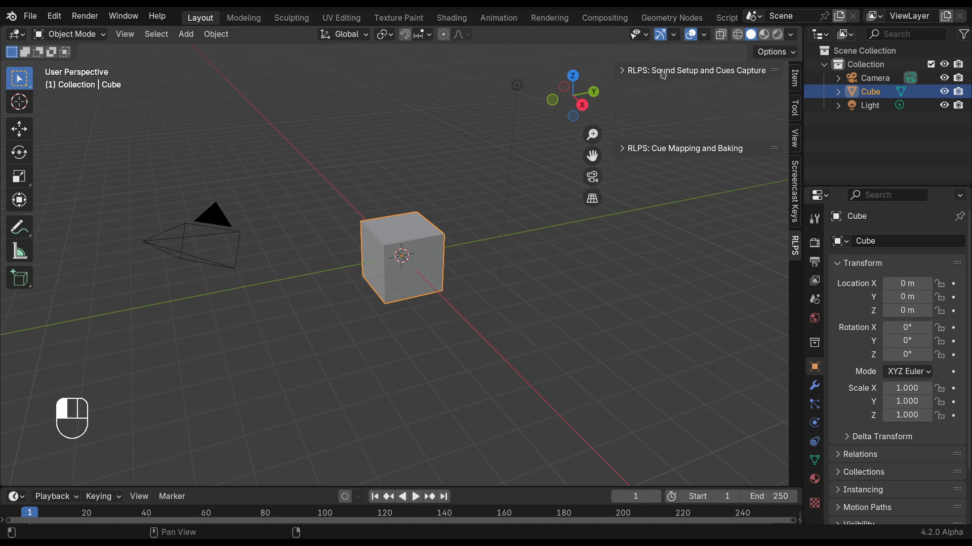
{"action": "left_click", "coordinate": [709, 71]}
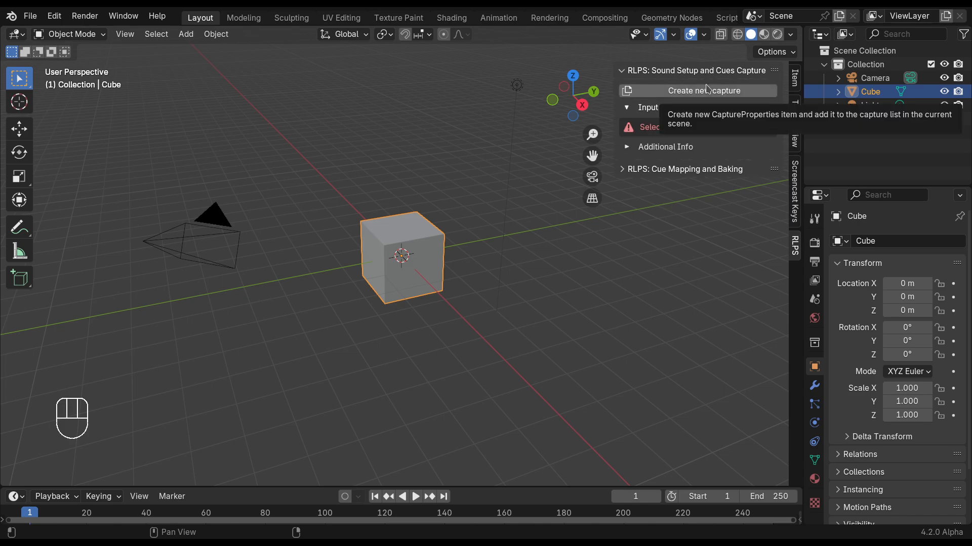
{"action": "left_click", "coordinate": [708, 90]}
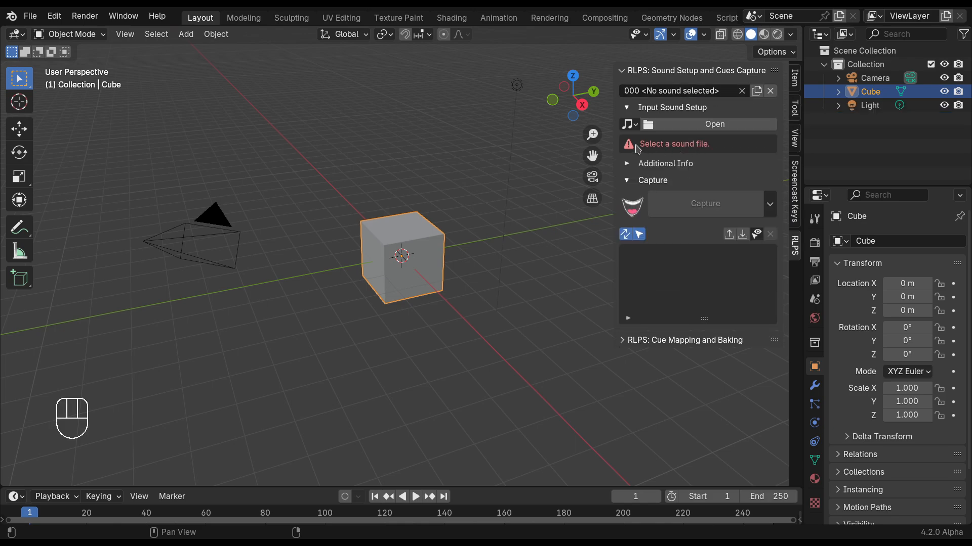
Load test.mp3 from the 4minutes-intro folder as the capture's input sound.
{"action": "left_click", "coordinate": [636, 126]}
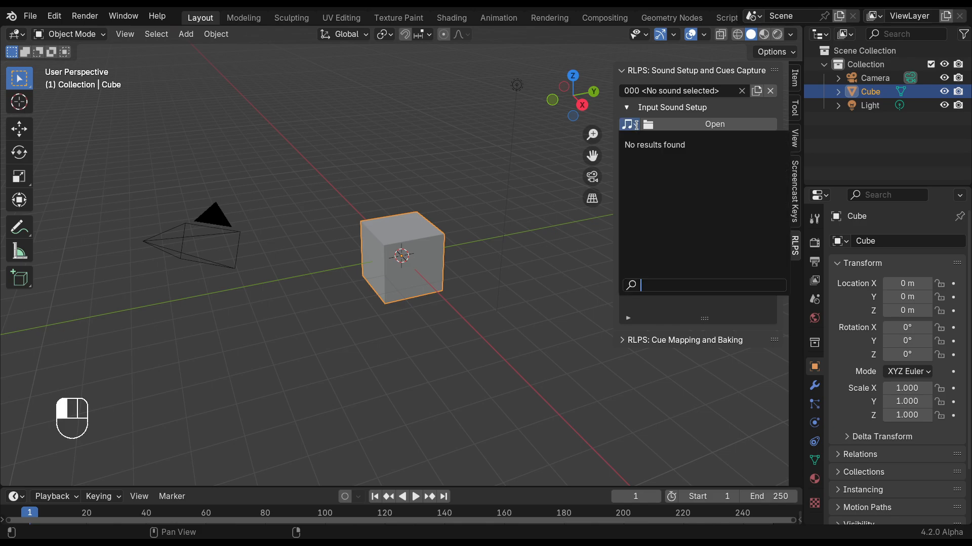
{"action": "left_click", "coordinate": [636, 126]}
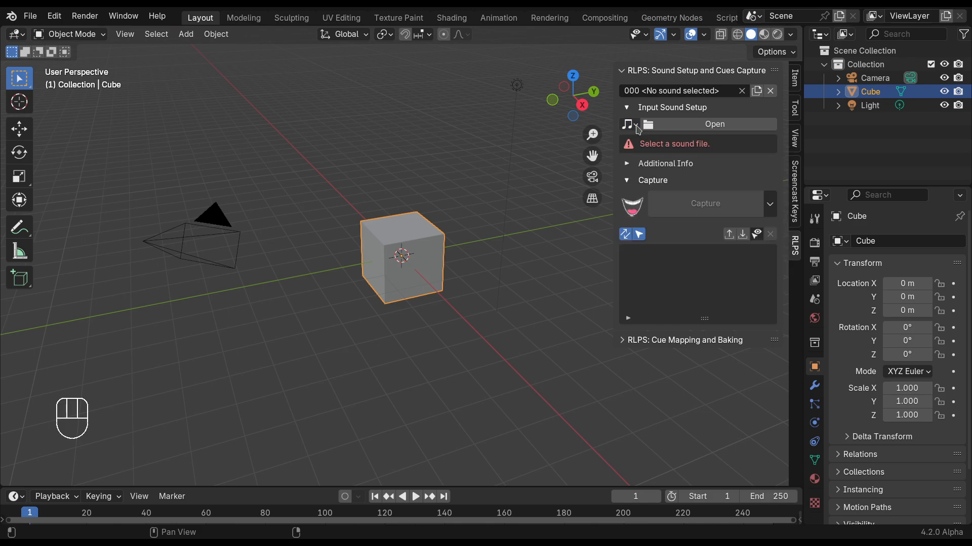
{"action": "left_click", "coordinate": [700, 125]}
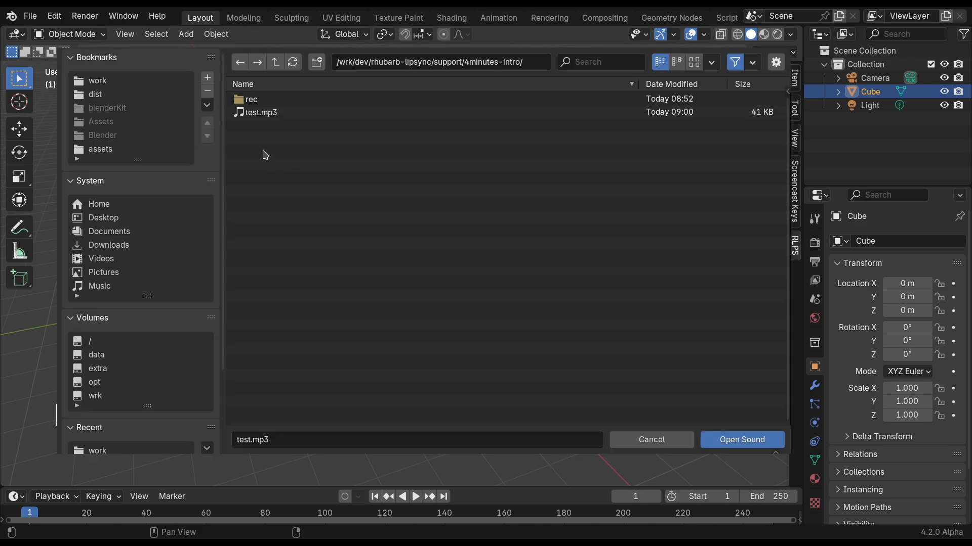
{"action": "left_click", "coordinate": [257, 114]}
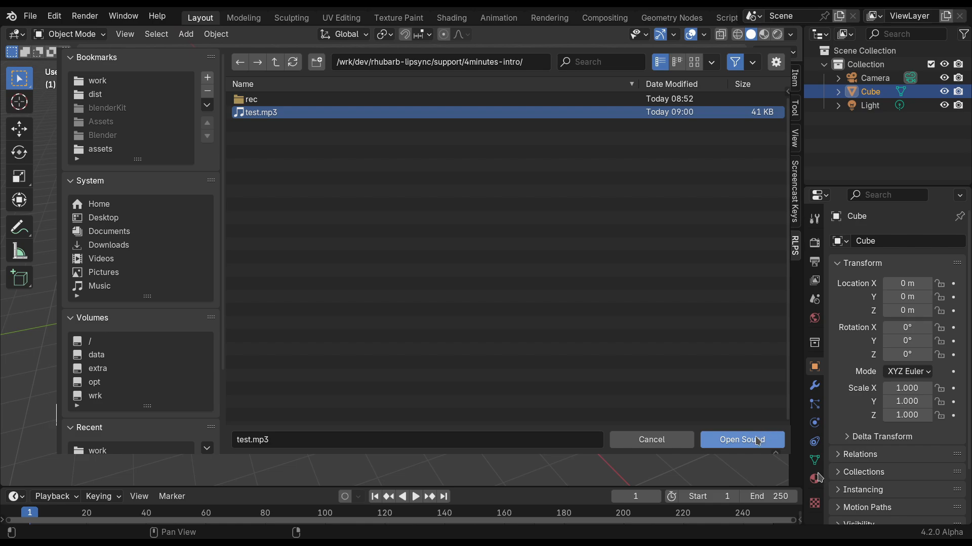
{"action": "left_click", "coordinate": [742, 440]}
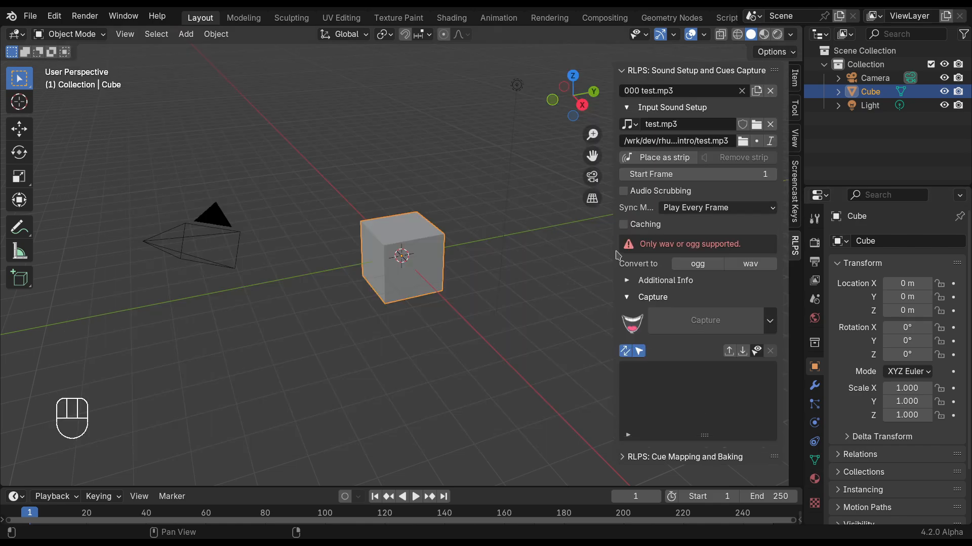
Convert the input sound to test.ogg in mono at a rate of 22050 and capture its mouth cues.
{"action": "left_click", "coordinate": [684, 265]}
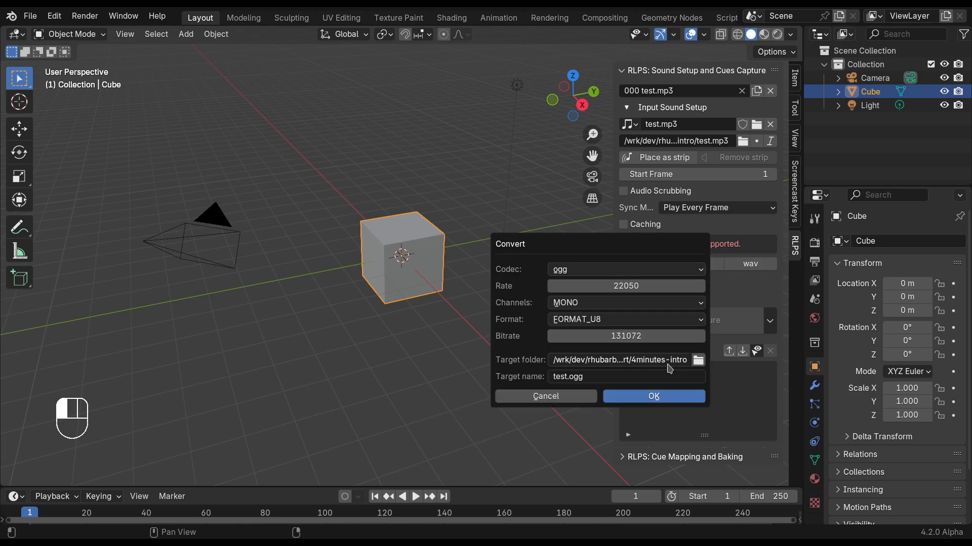
{"action": "left_click", "coordinate": [631, 399]}
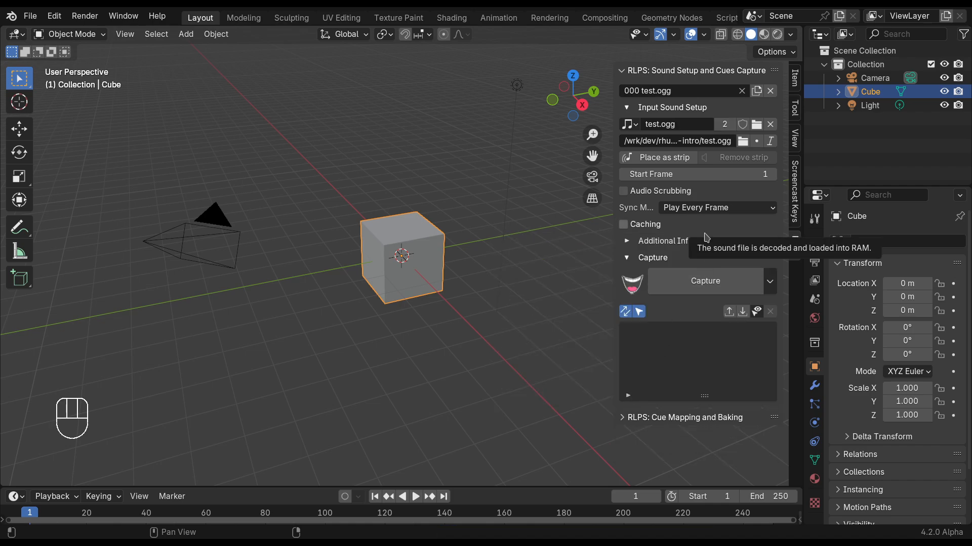
{"action": "left_click", "coordinate": [679, 287]}
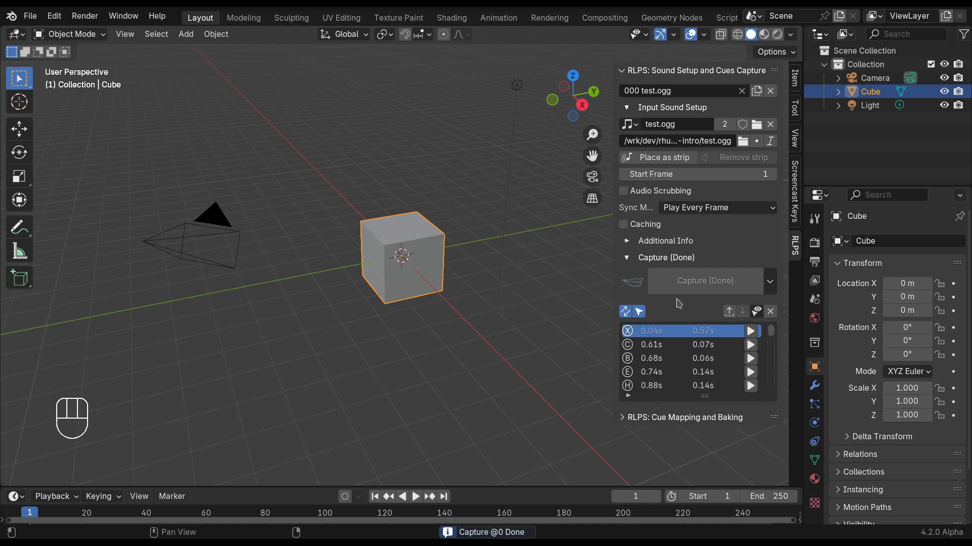
Go through the first captured cues in the list to see their mouth shapes and timeline frames.
{"action": "left_click", "coordinate": [653, 345]}
{"action": "left_click", "coordinate": [651, 364]}
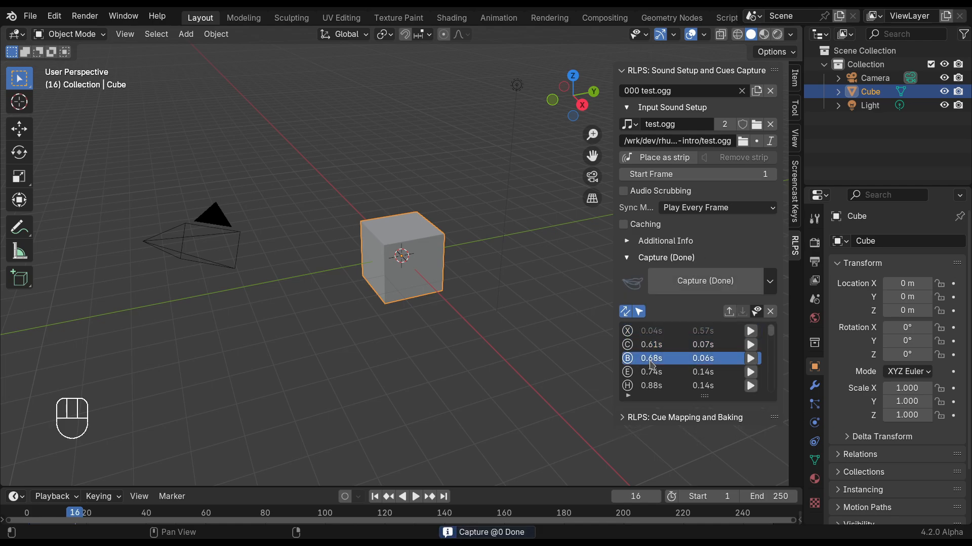
{"action": "left_click", "coordinate": [653, 373]}
{"action": "left_click", "coordinate": [654, 386]}
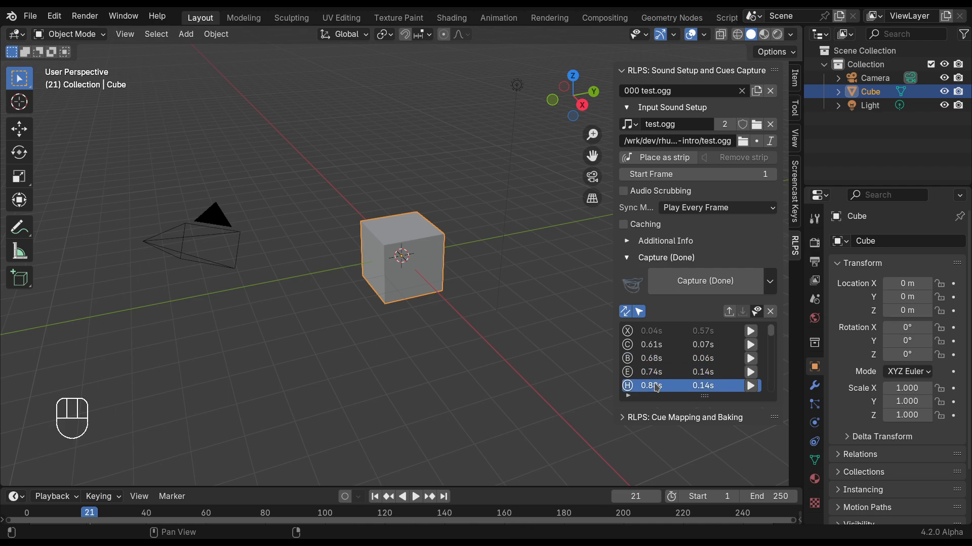
{"action": "left_click", "coordinate": [652, 347]}
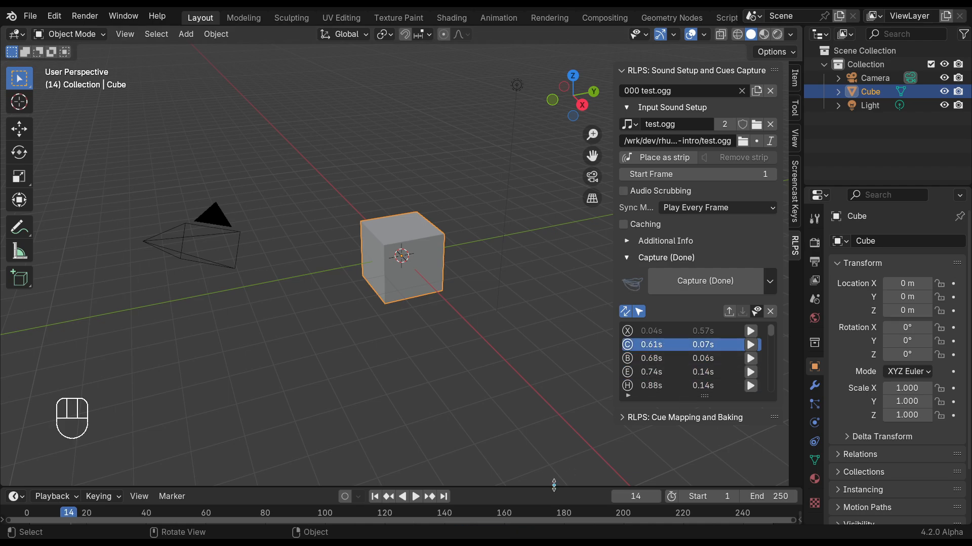
Enlarge the timeline area, split it horizontally and turn the lower part into a Video Sequencer.
{"action": "left_click_drag", "start_coordinate": [553, 486], "coordinate": [566, 386]}
{"action": "left_click_drag", "start_coordinate": [799, 522], "coordinate": [780, 429]}
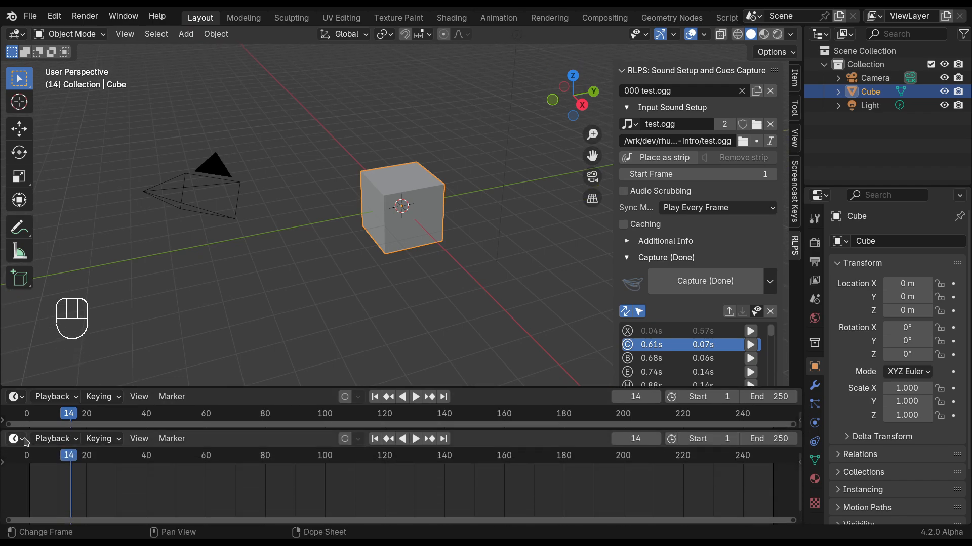
{"action": "left_click", "coordinate": [20, 440]}
{"action": "left_click", "coordinate": [56, 469]}
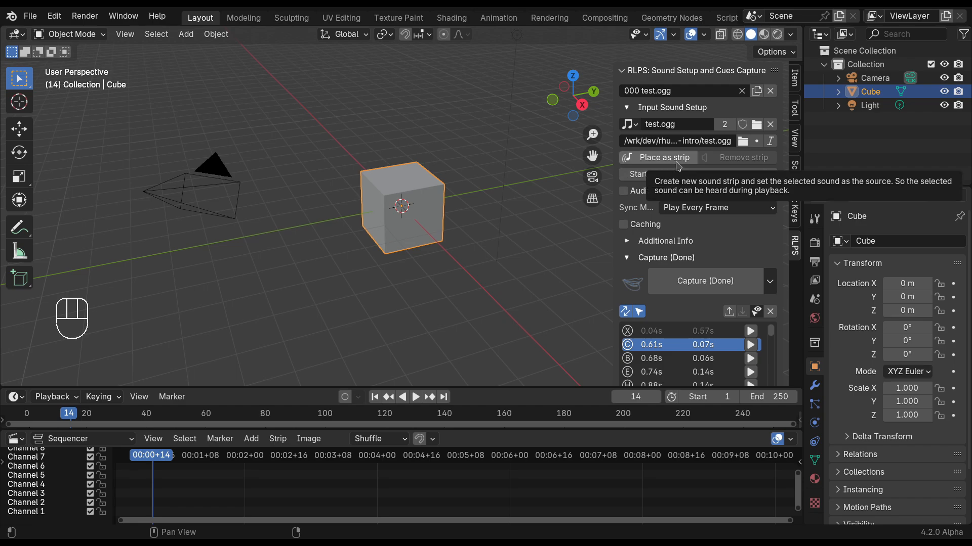
Place test.ogg as a sound strip at frame 1 on channel 1 with waveform, scene end update and audio sync, and frame the strip from the start.
{"action": "left_click", "coordinate": [678, 165]}
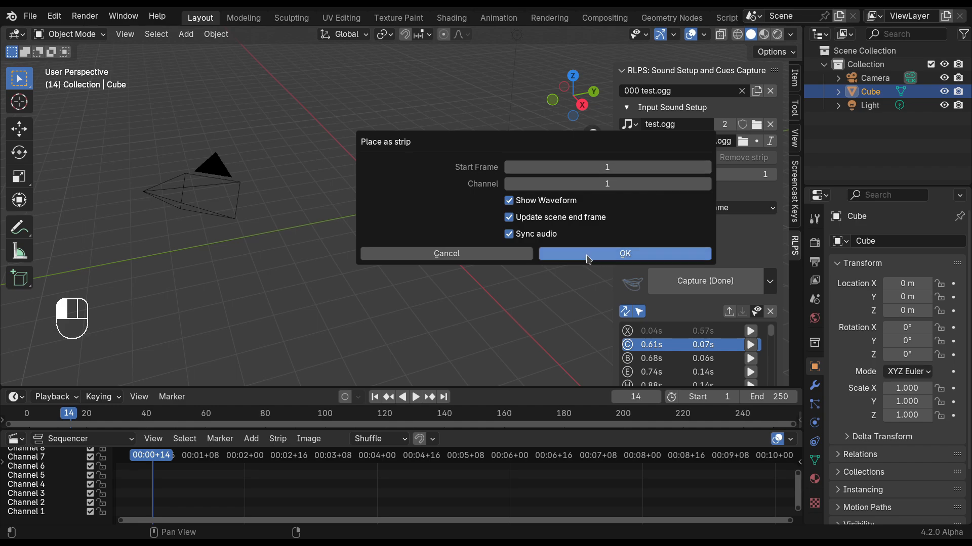
{"action": "left_click", "coordinate": [609, 248]}
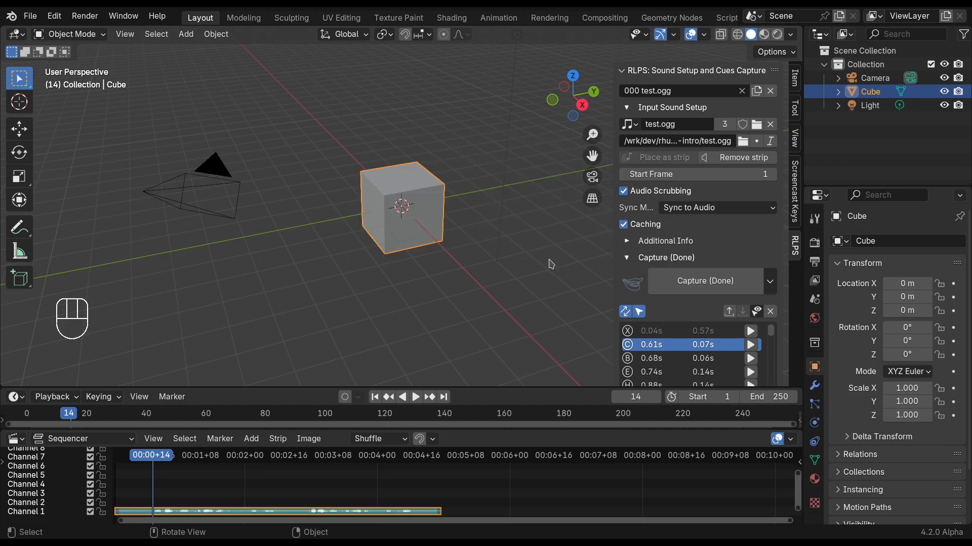
{"action": "key", "text": "shift+Left"}
{"action": "key", "text": "shift+b"}
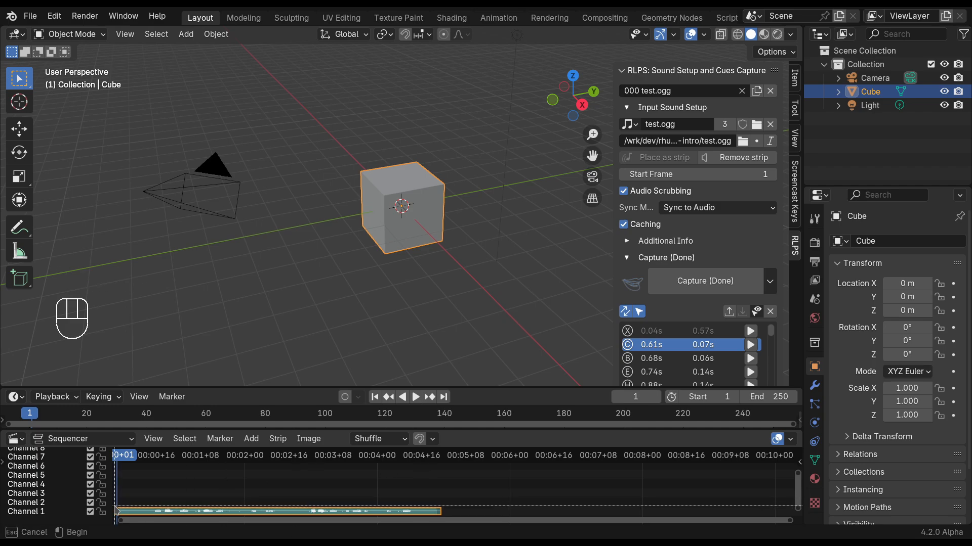
{"action": "left_click_drag", "start_coordinate": [116, 509], "coordinate": [448, 517]}
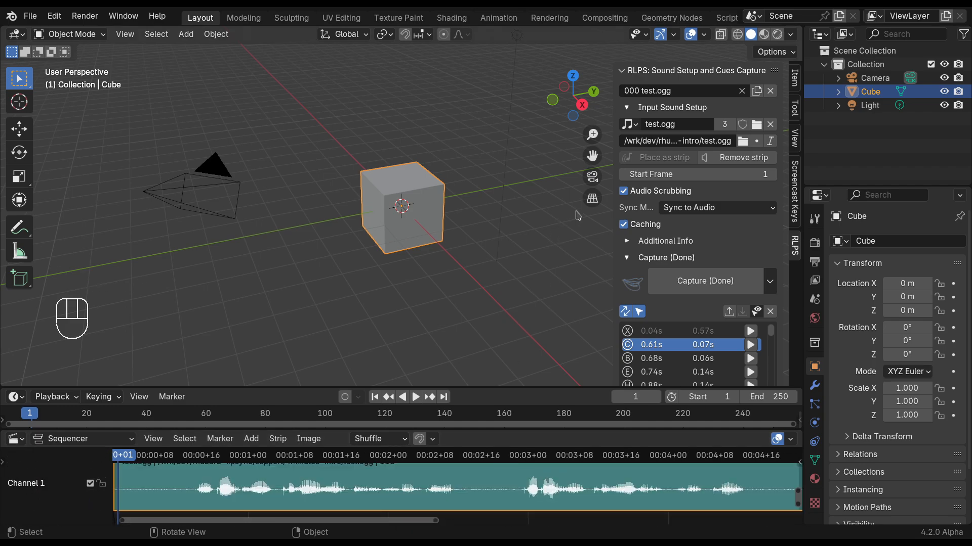
Collapse the input sound setup, examine the captured cues against the waveform and play individual cues.
{"action": "left_click", "coordinate": [674, 109]}
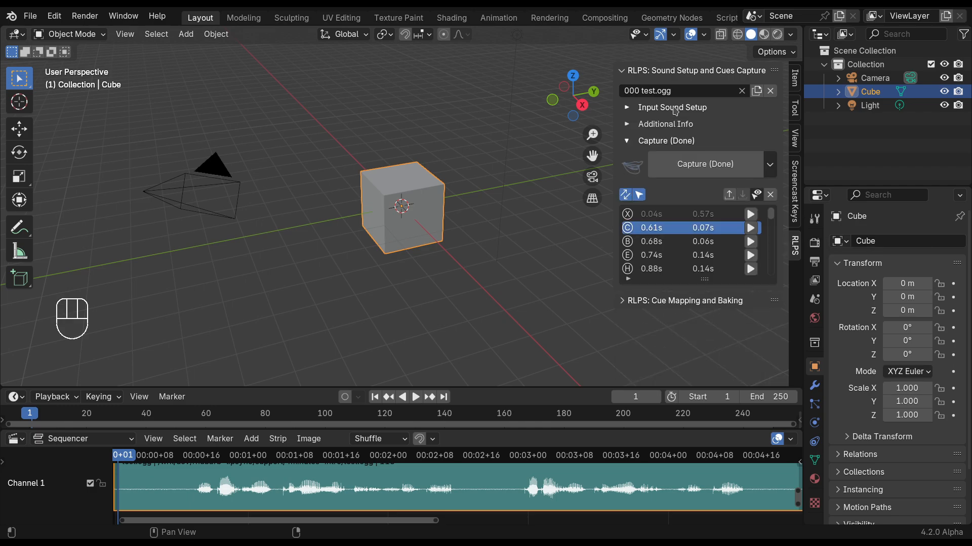
{"action": "left_click", "coordinate": [655, 244]}
{"action": "left_click", "coordinate": [648, 257]}
{"action": "scroll", "coordinate": [663, 251], "scroll_direction": "down", "scroll_amount": 2}
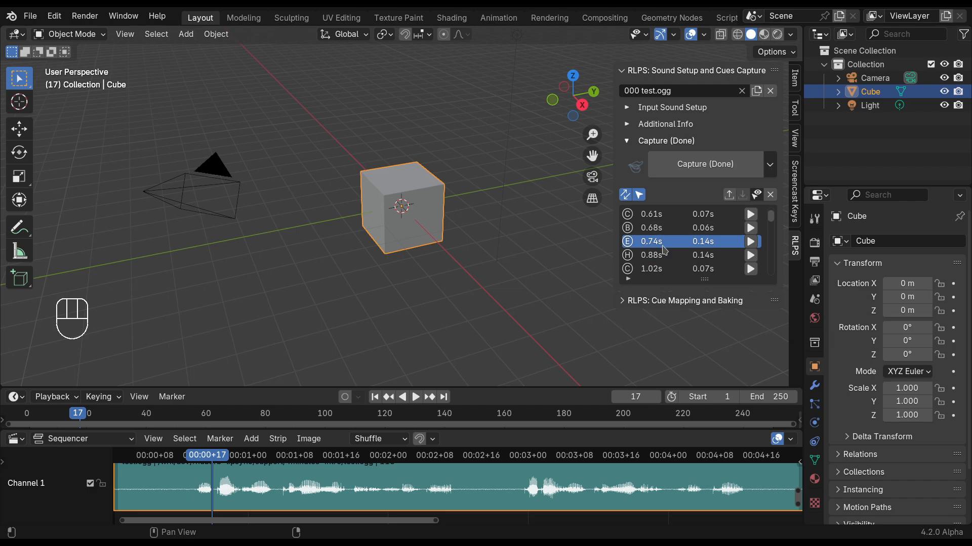
{"action": "left_click", "coordinate": [659, 243]}
{"action": "left_click", "coordinate": [750, 241]}
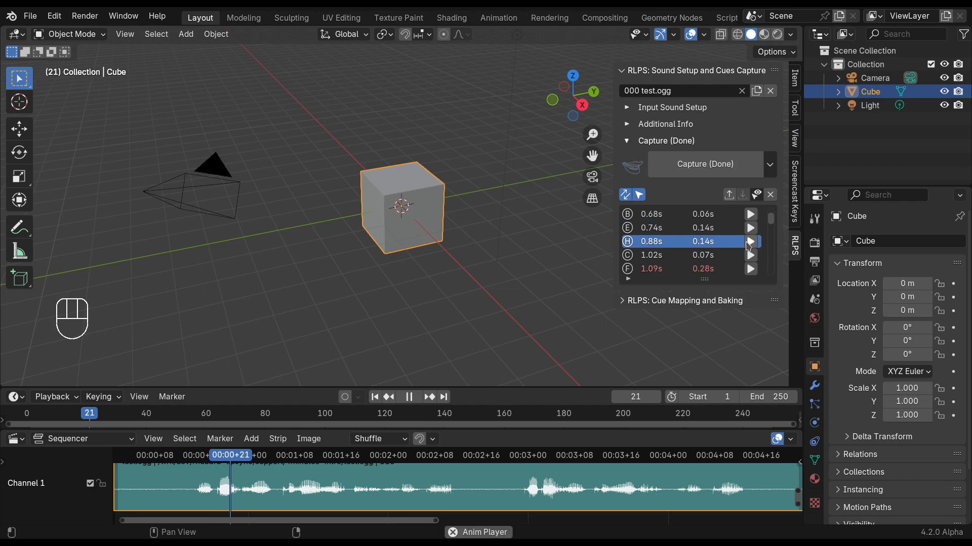
{"action": "left_click", "coordinate": [753, 231]}
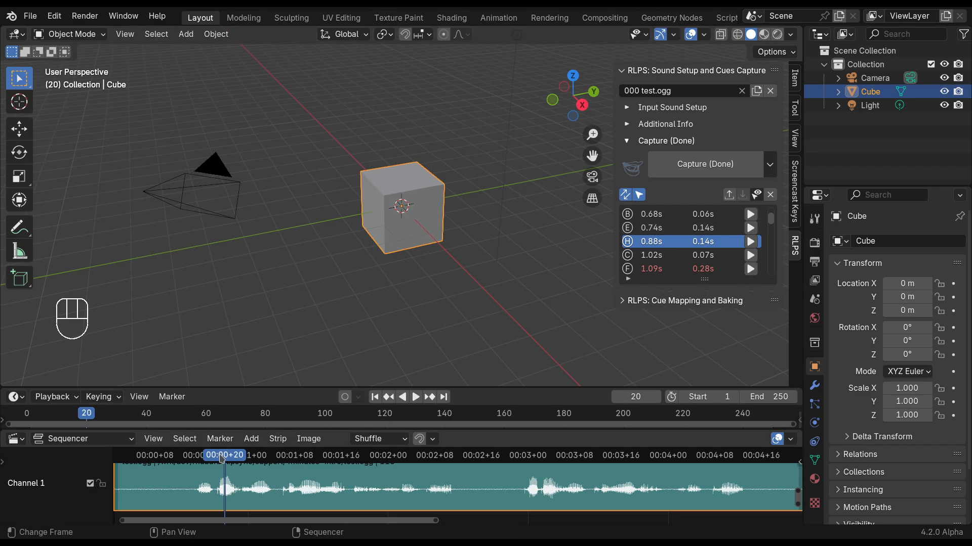
Scrub back to just before the speech begins and play the sound with the mouth shape preview.
{"action": "left_click_drag", "start_coordinate": [221, 456], "coordinate": [190, 457]}
{"action": "key", "text": "space"}
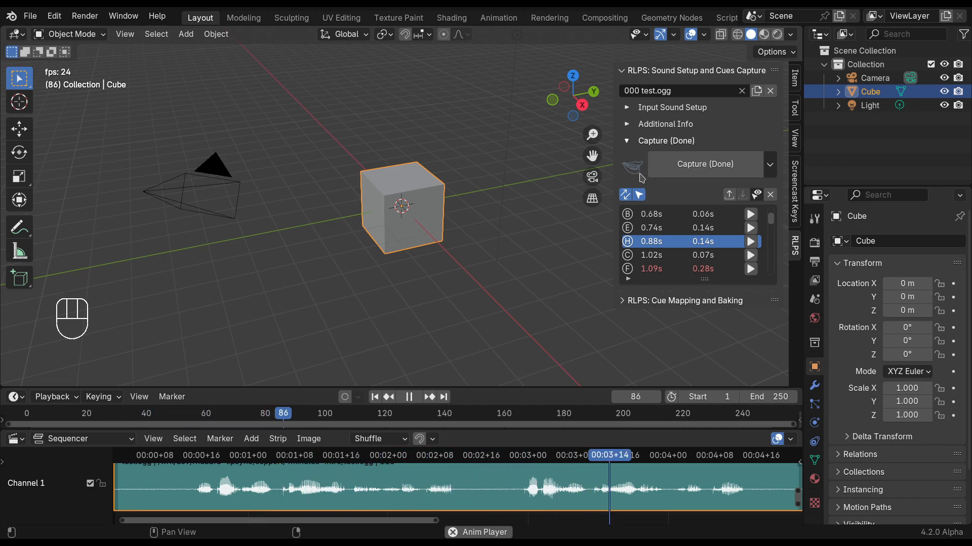
{"action": "key", "text": "space"}
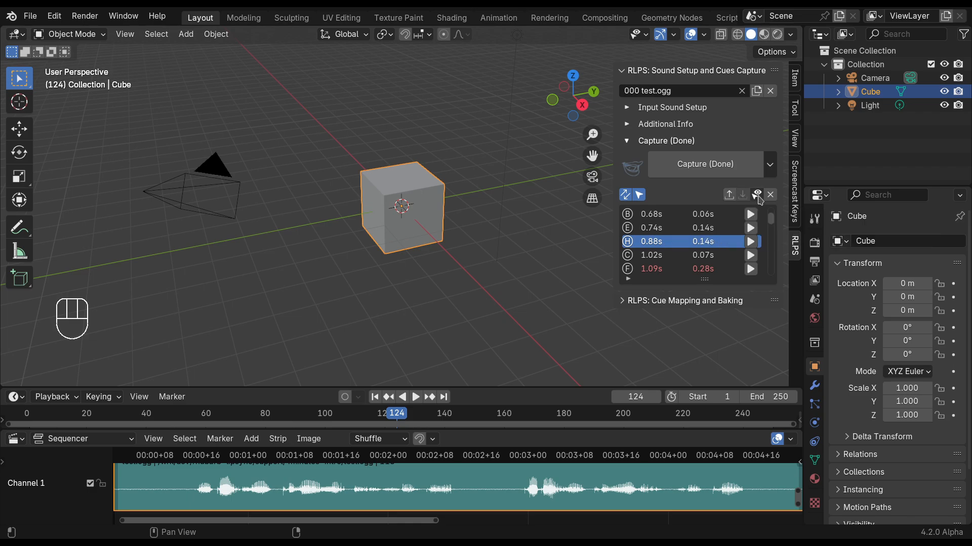
Set the cue list to show the Start (frames) column in place of Start (time).
{"action": "left_click", "coordinate": [757, 196]}
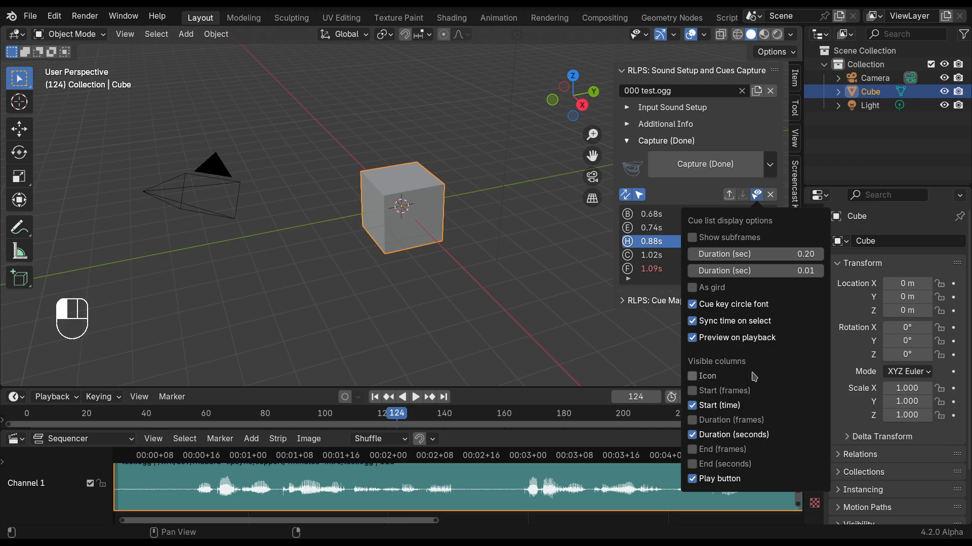
{"action": "left_click", "coordinate": [693, 391]}
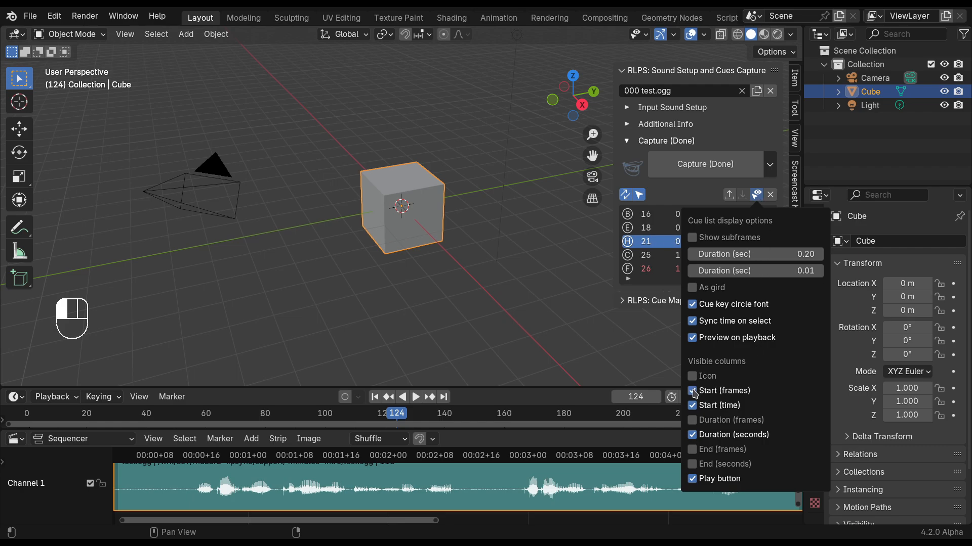
{"action": "left_click", "coordinate": [711, 407]}
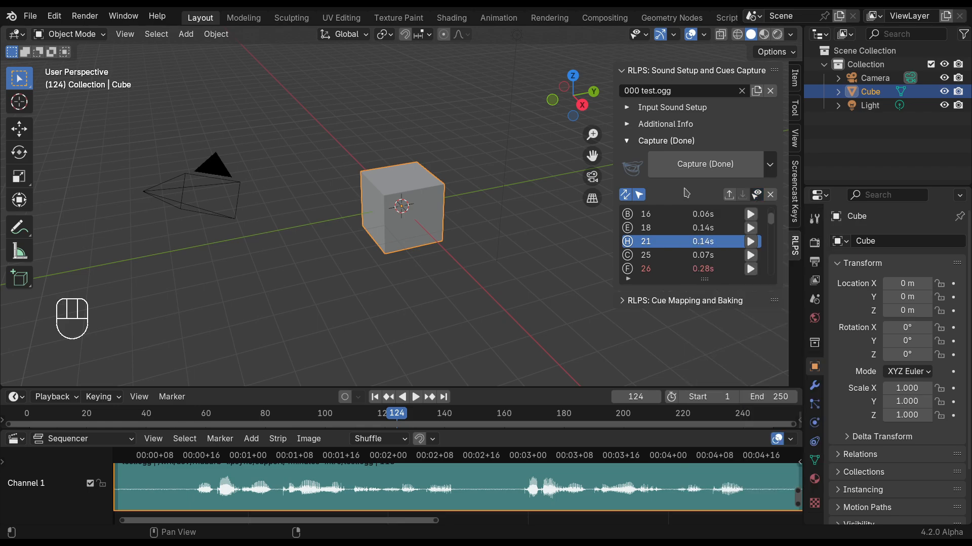
Check the additional info of the test.ogg capture and collapse the sound setup and cues capture section.
{"action": "left_click", "coordinate": [627, 125]}
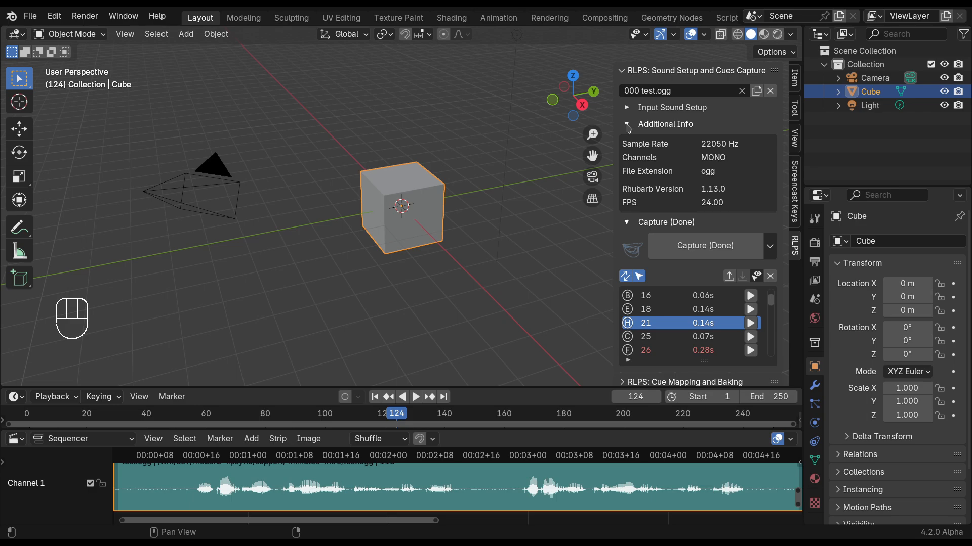
{"action": "left_click", "coordinate": [627, 124]}
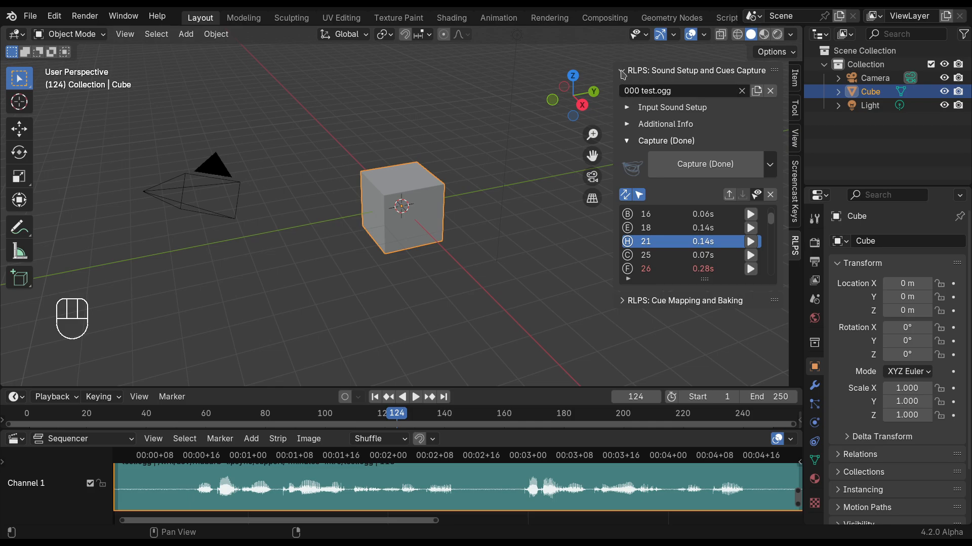
{"action": "left_click", "coordinate": [623, 71]}
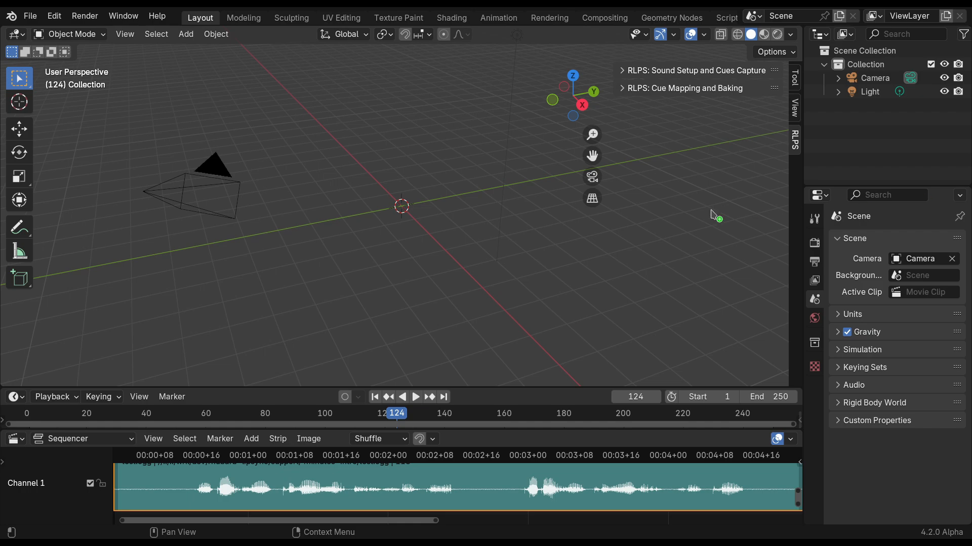
Append the Animation scene from ellie_animation.blend with the default append options.
{"action": "left_click_drag", "start_coordinate": [716, 217], "coordinate": [425, 173]}
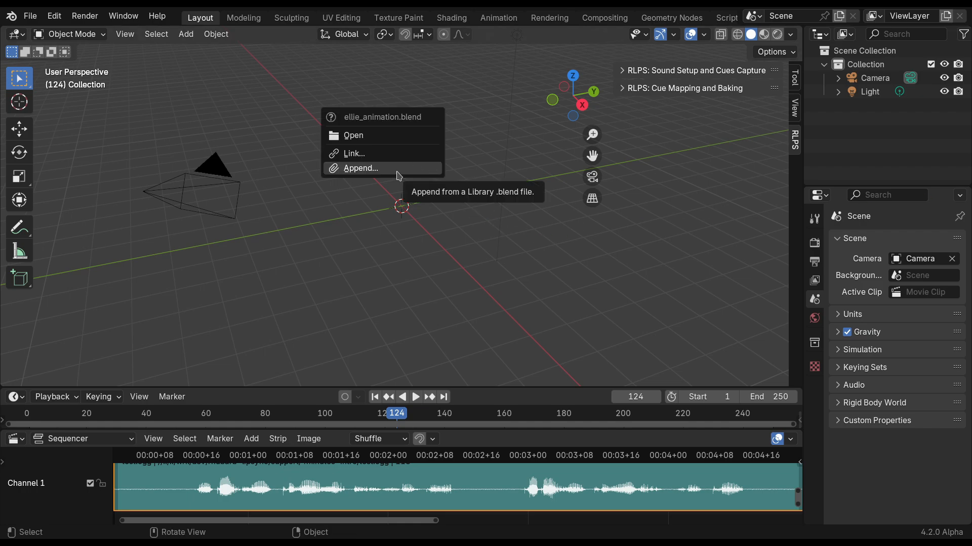
{"action": "left_click", "coordinate": [398, 172]}
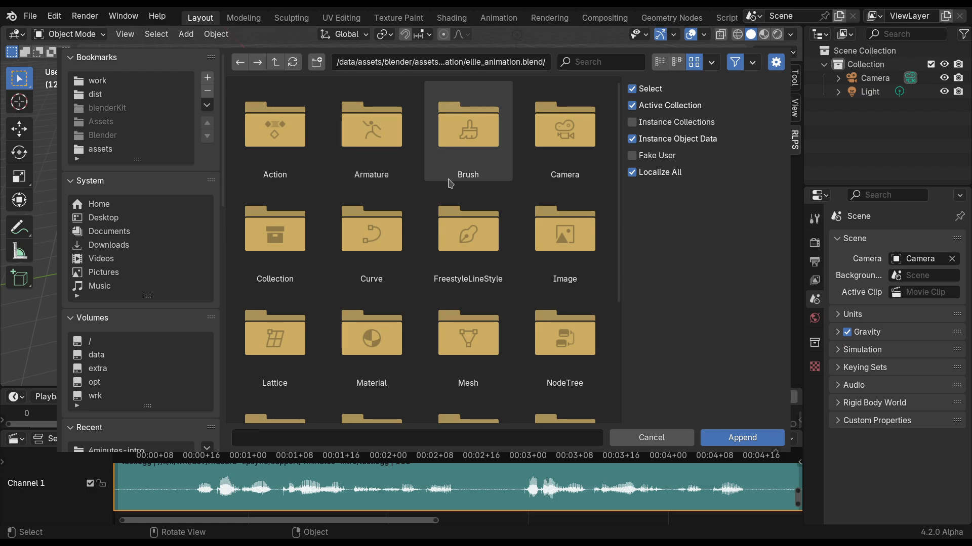
{"action": "scroll", "coordinate": [449, 183], "scroll_direction": "down", "scroll_amount": 3}
{"action": "left_click", "coordinate": [571, 350]}
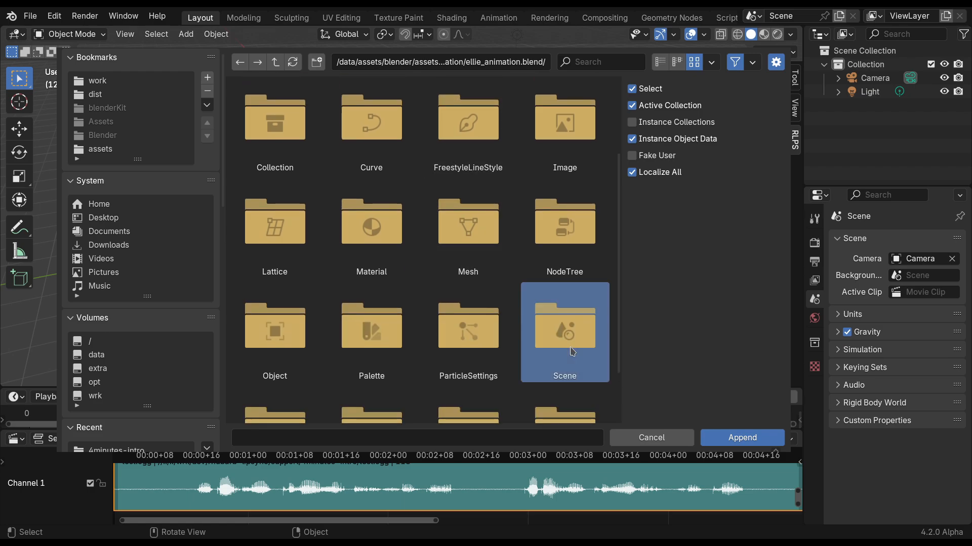
{"action": "double_click", "coordinate": [571, 350]}
{"action": "left_click", "coordinate": [275, 129]}
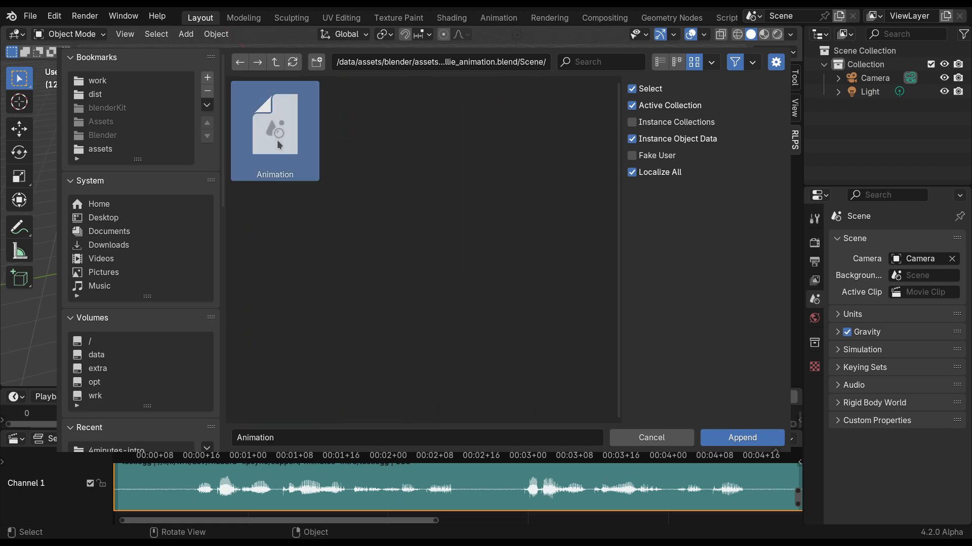
{"action": "left_click", "coordinate": [741, 438]}
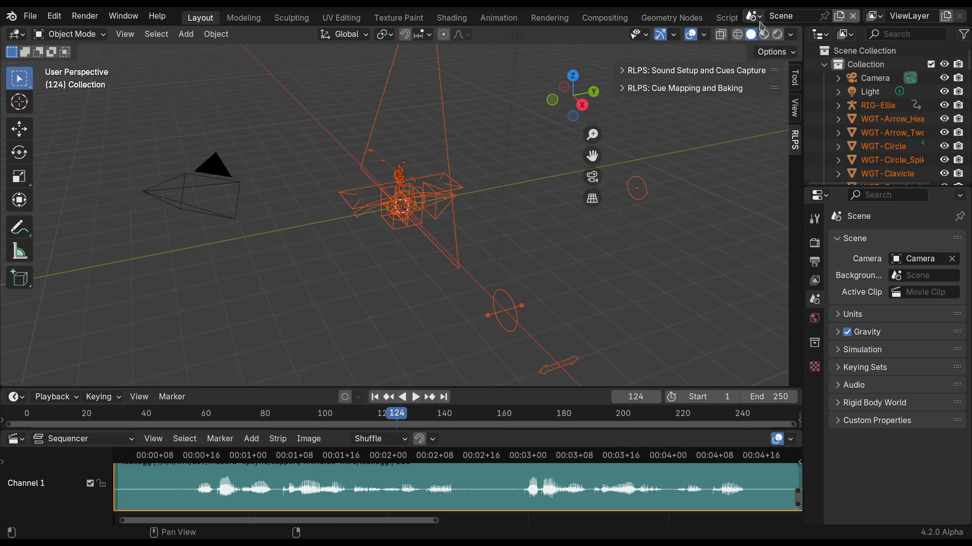
Switch to the appended Animation scene and frame the Ellie rig from the front.
{"action": "left_click", "coordinate": [754, 16]}
{"action": "left_click", "coordinate": [765, 35]}
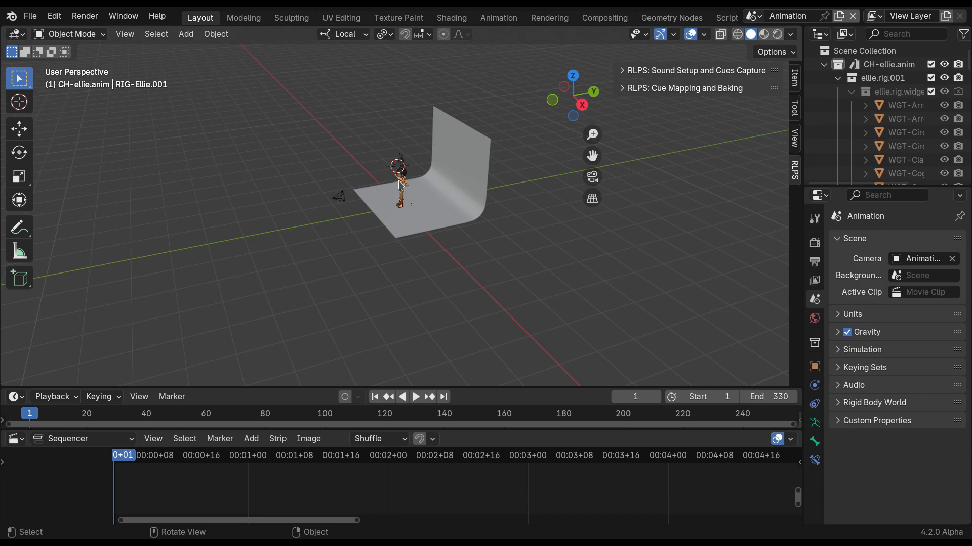
{"action": "key", "text": "KP_Decimal"}
{"action": "middle_click_drag", "start_coordinate": [399, 180], "coordinate": [450, 160]}
{"action": "scroll", "coordinate": [450, 160], "scroll_direction": "up", "scroll_amount": 1}
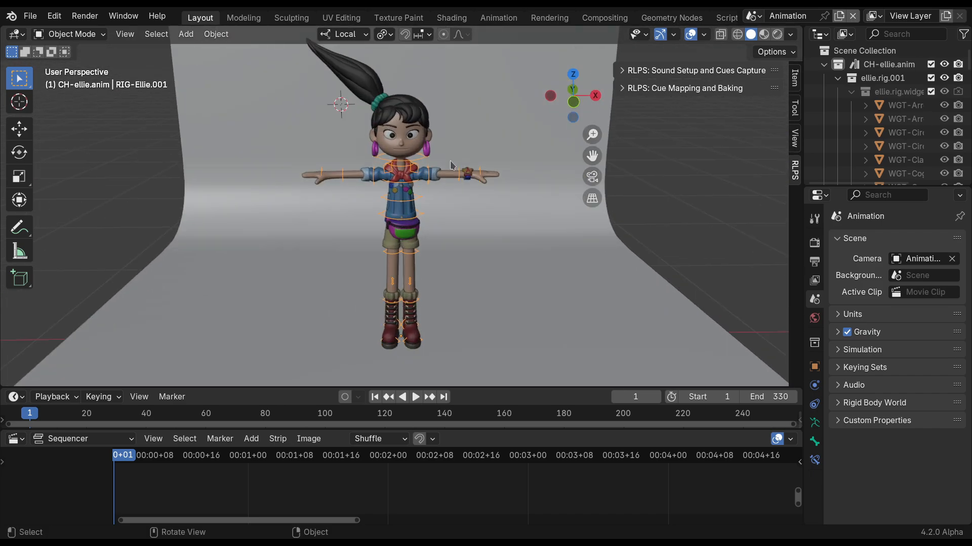
Show only the Layer 4 bone collection of the Ellie rig and enter Pose Mode.
{"action": "left_click", "coordinate": [814, 422]}
{"action": "left_click_drag", "start_coordinate": [803, 427], "coordinate": [786, 427]}
{"action": "left_click", "coordinate": [916, 373]}
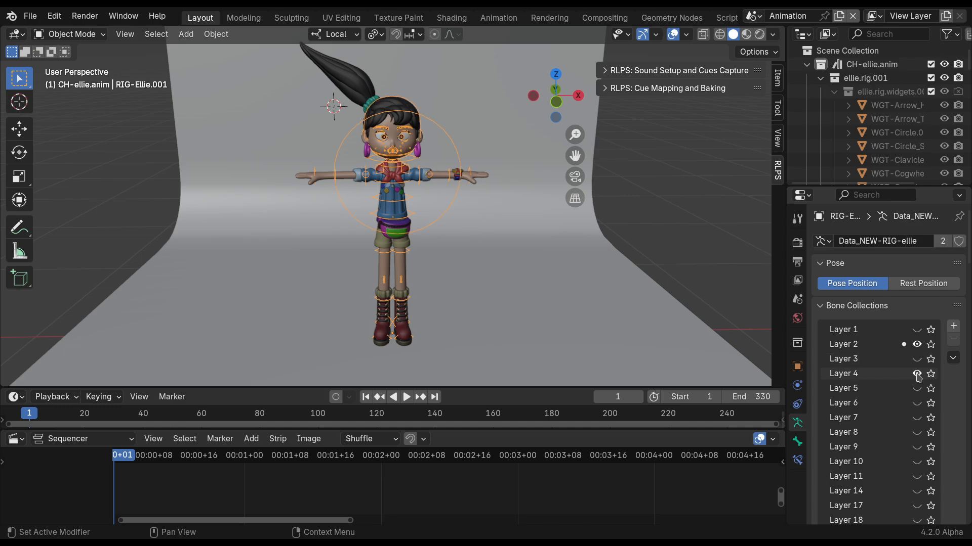
{"action": "left_click", "coordinate": [917, 345]}
{"action": "key", "text": "ctrl+Tab"}
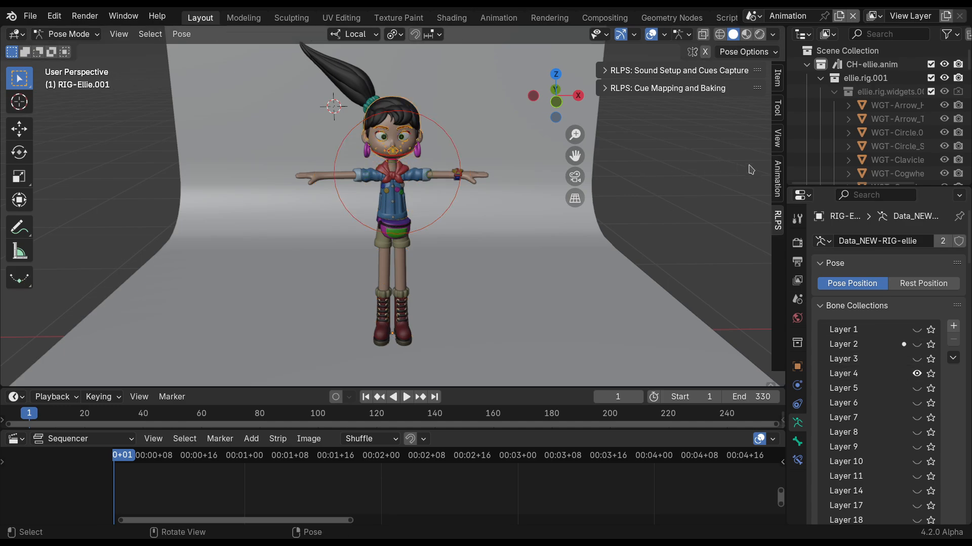
Show the asset shelf and append the Ellie face default action plus all actions from Ellie Mouth Aa to Ellie ponytail default from ellie_animation.blend.
{"action": "left_click", "coordinate": [779, 176]}
{"action": "left_click", "coordinate": [709, 139]}
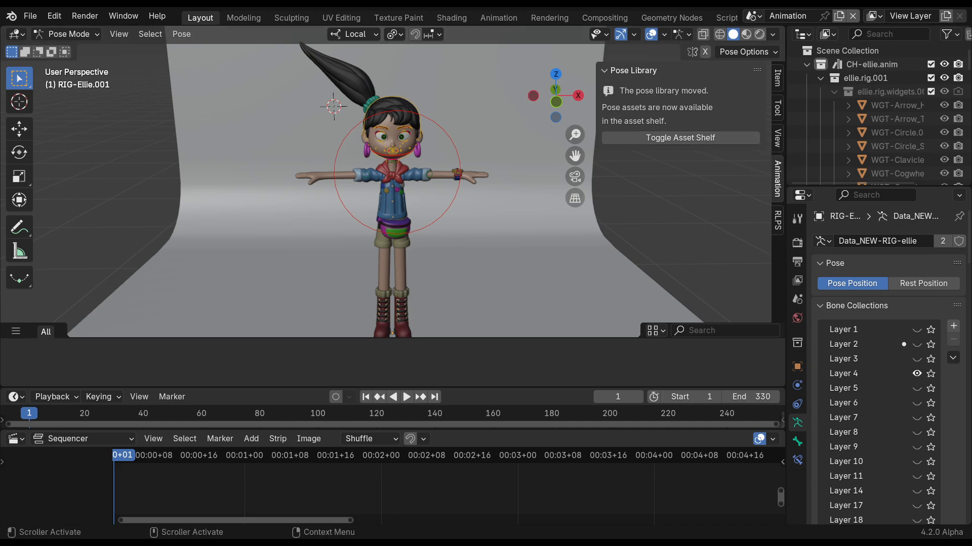
{"action": "left_click_drag", "start_coordinate": [500, 199], "coordinate": [500, 199]}
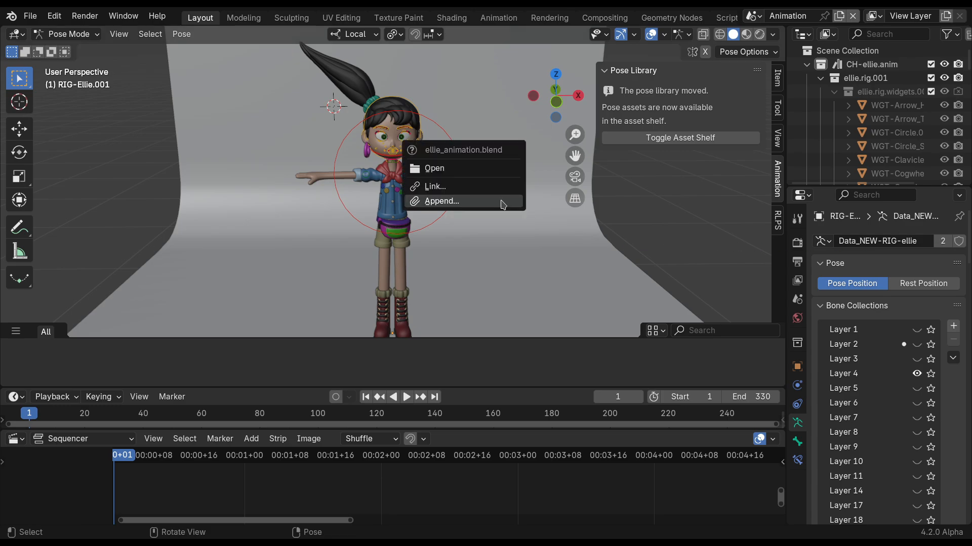
{"action": "left_click", "coordinate": [463, 199]}
{"action": "double_click", "coordinate": [294, 141]}
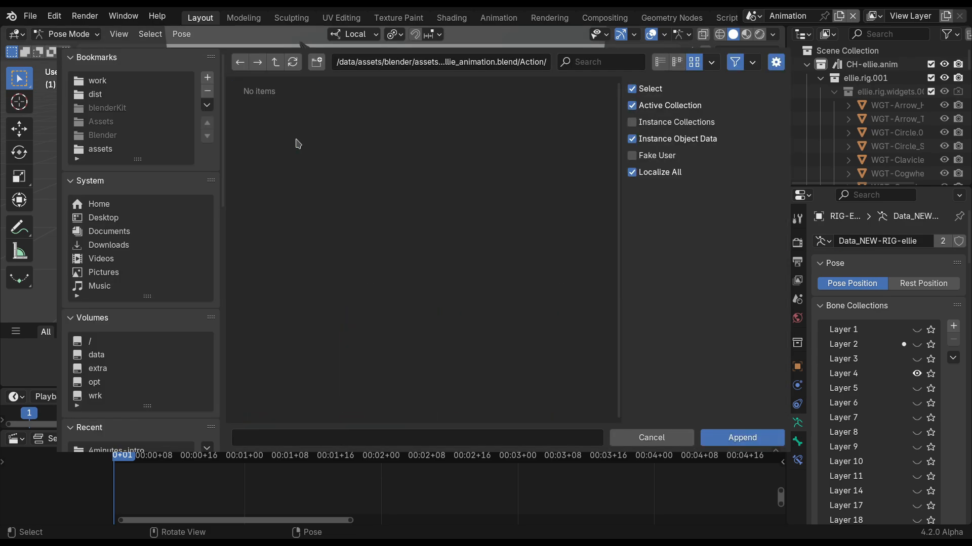
{"action": "left_click", "coordinate": [572, 336]}
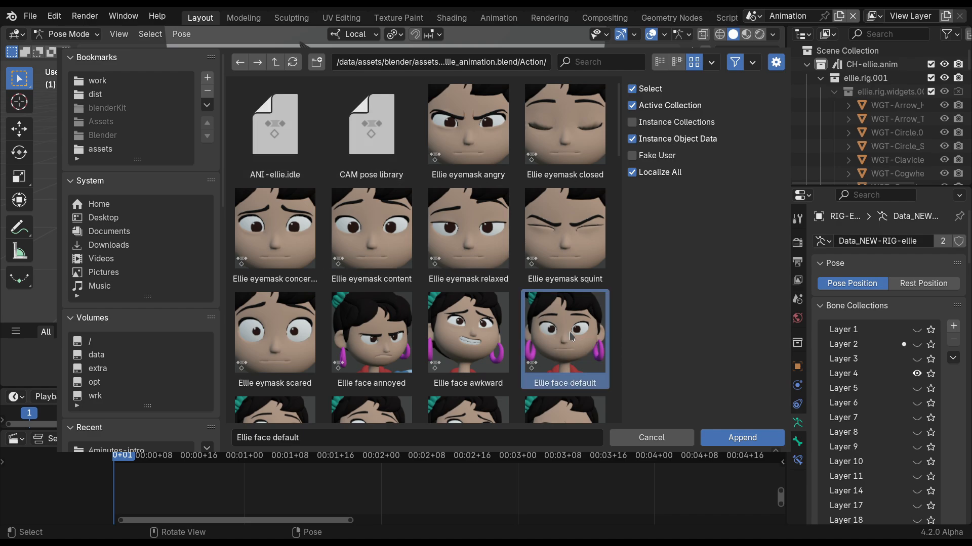
{"action": "scroll", "coordinate": [587, 238], "scroll_direction": "down", "scroll_amount": 5}
{"action": "scroll", "coordinate": [588, 238], "scroll_direction": "down", "scroll_amount": 6}
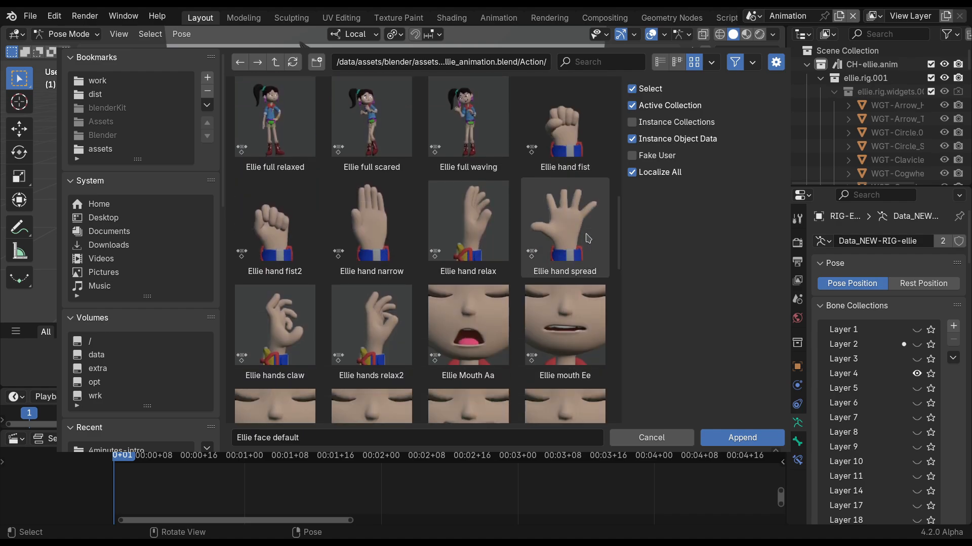
{"action": "left_click", "coordinate": [468, 132]}
{"action": "left_click", "coordinate": [560, 336], "text": "shift"}
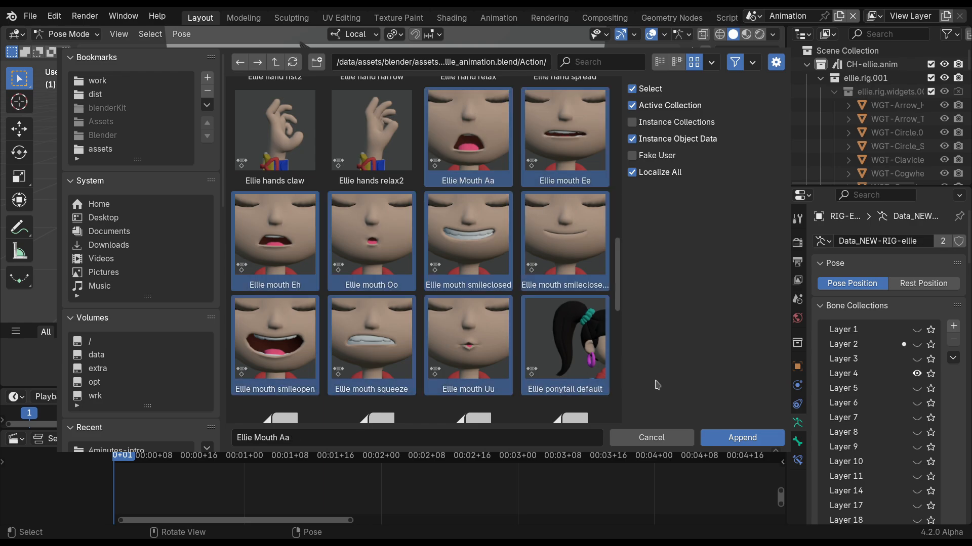
{"action": "left_click", "coordinate": [742, 438]}
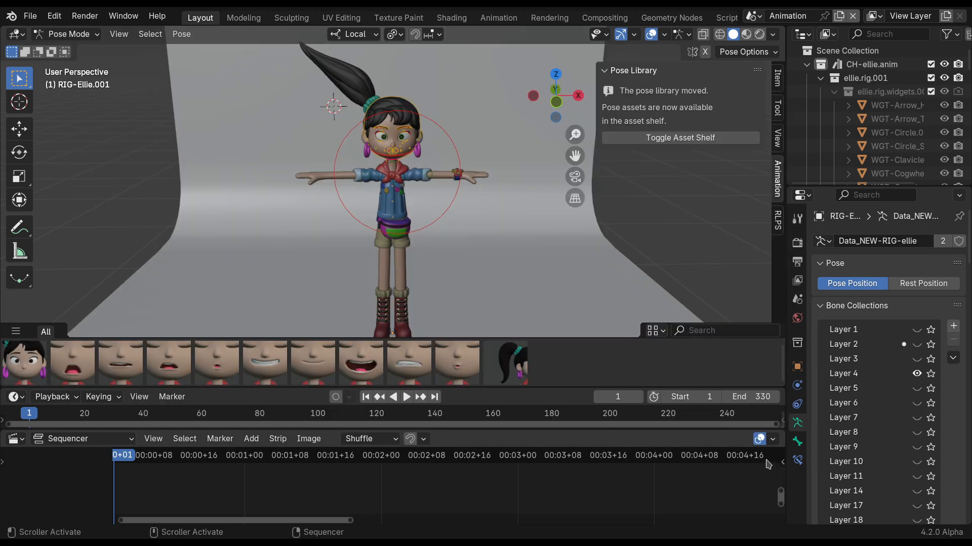
Apply the Ellie ponytail default and Ellie face default pose assets to the rig.
{"action": "left_click", "coordinate": [519, 371]}
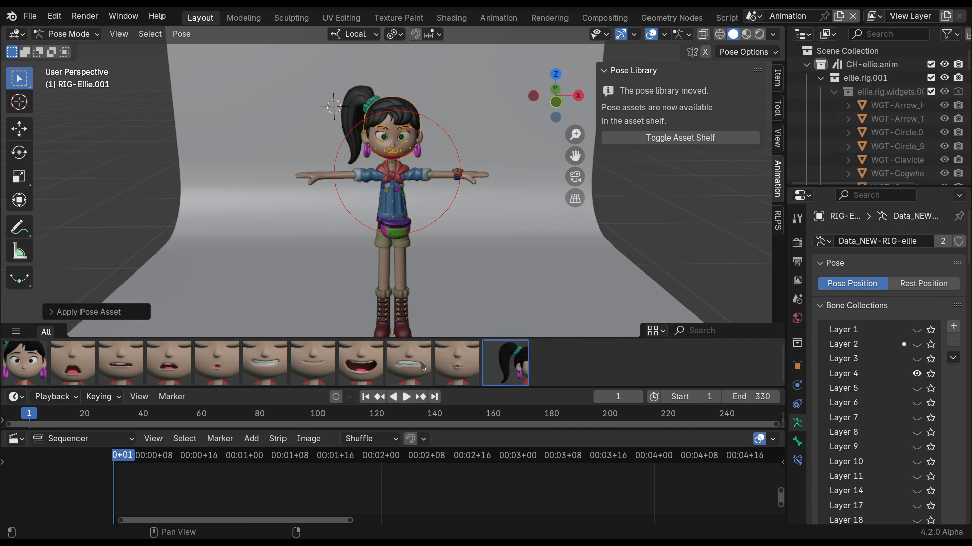
{"action": "left_click", "coordinate": [28, 361]}
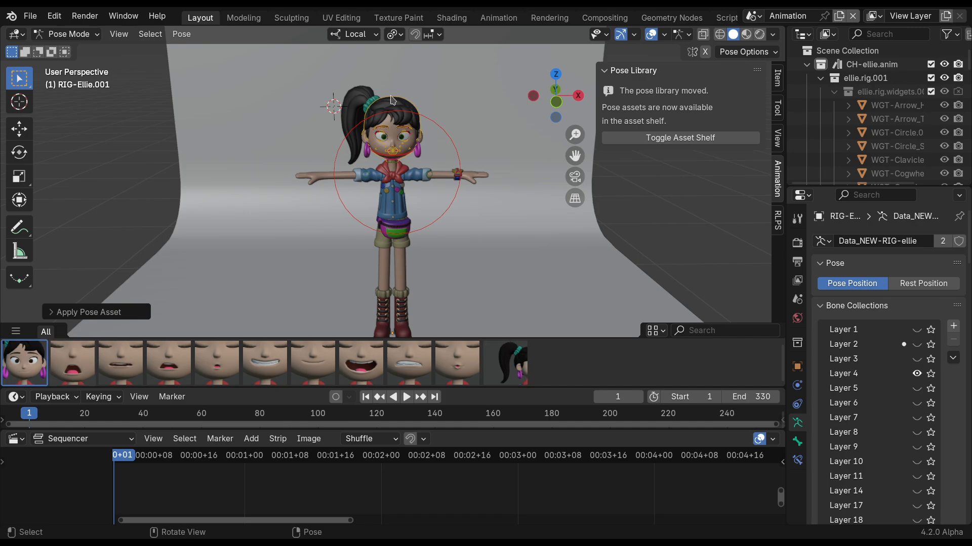
Test the Ellie Mouth Aa and Ellie mouth Ee poses on the face and reapply the default face pose.
{"action": "scroll", "coordinate": [389, 120], "scroll_direction": "up", "scroll_amount": 3}
{"action": "middle_click_drag", "start_coordinate": [389, 122], "coordinate": [395, 257], "text": "shift"}
{"action": "scroll", "coordinate": [392, 199], "scroll_direction": "up", "scroll_amount": 2}
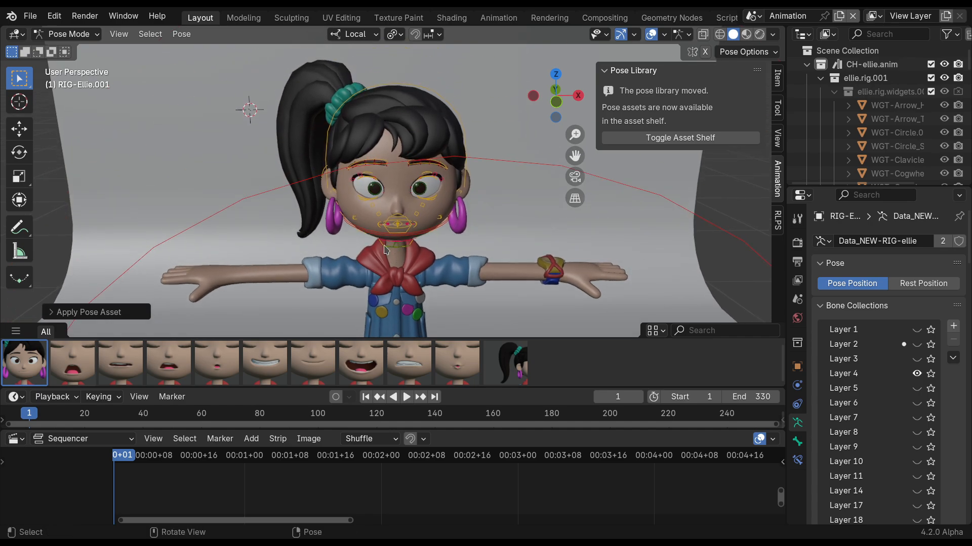
{"action": "left_click", "coordinate": [75, 363]}
{"action": "left_click", "coordinate": [115, 368]}
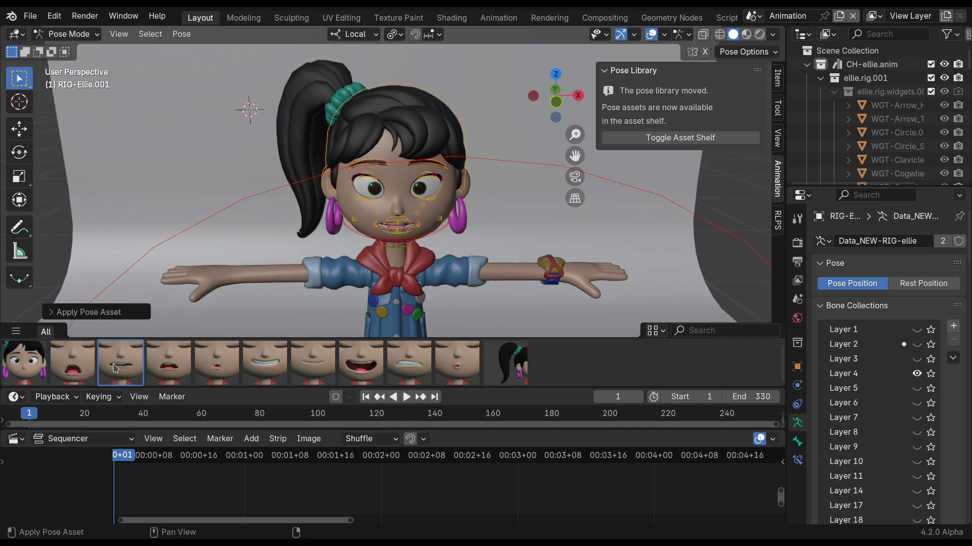
{"action": "left_click", "coordinate": [24, 362]}
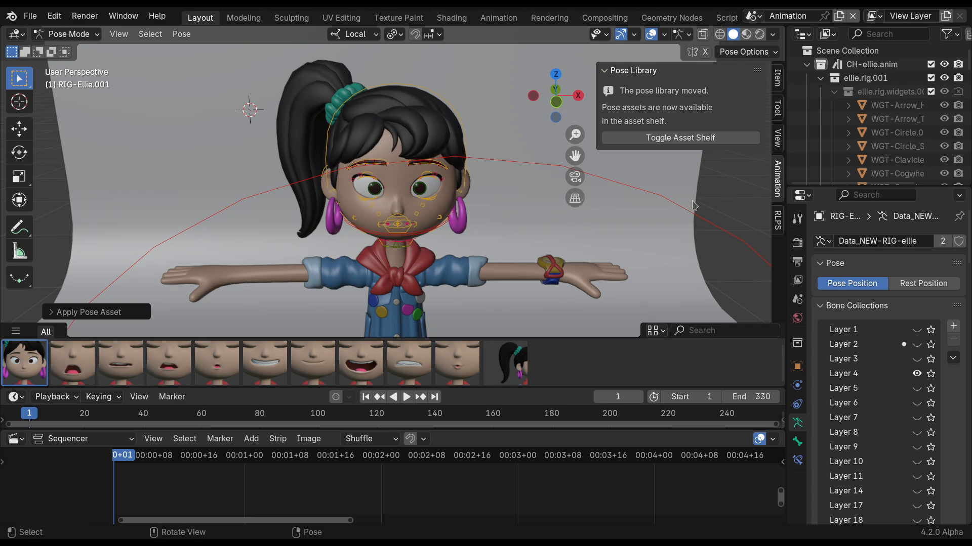
Initialize the cue mapping list for the Ellie rig and enlarge it to fit all rows from A to X.
{"action": "left_click", "coordinate": [777, 221]}
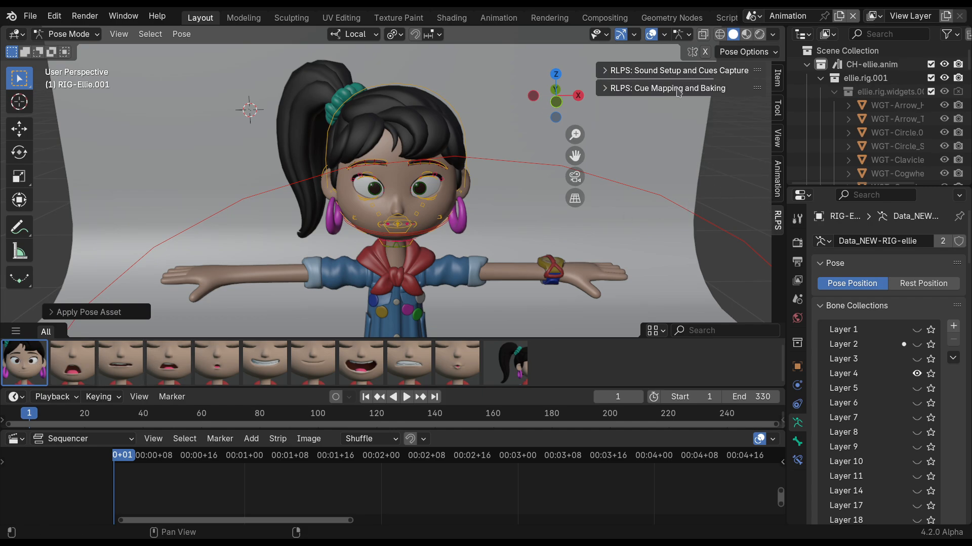
{"action": "left_click", "coordinate": [678, 89]}
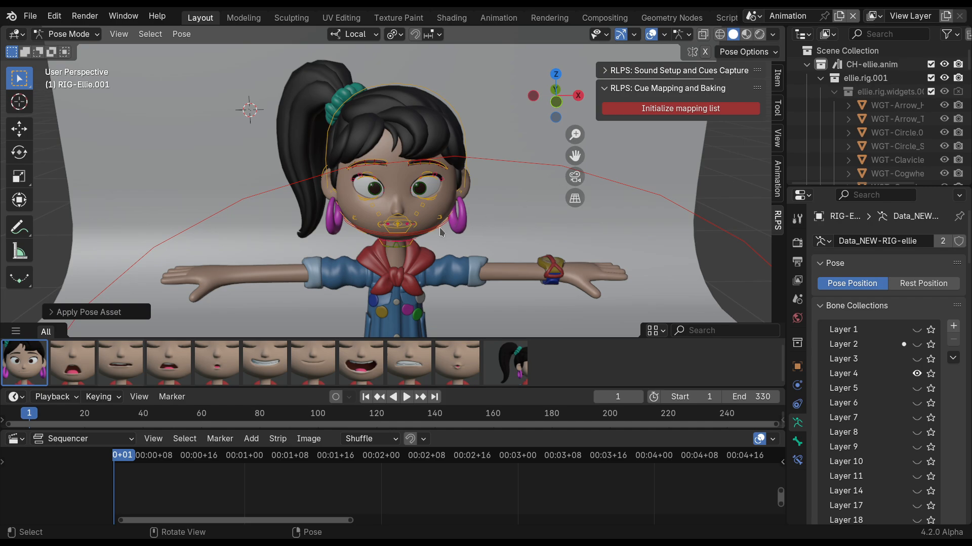
{"action": "left_click", "coordinate": [685, 110]}
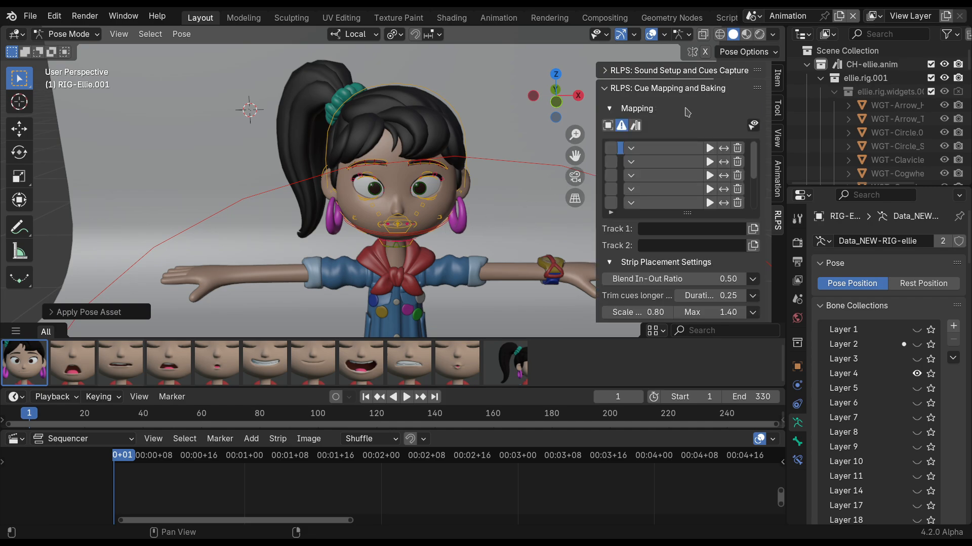
{"action": "left_click_drag", "start_coordinate": [585, 171], "coordinate": [555, 171]}
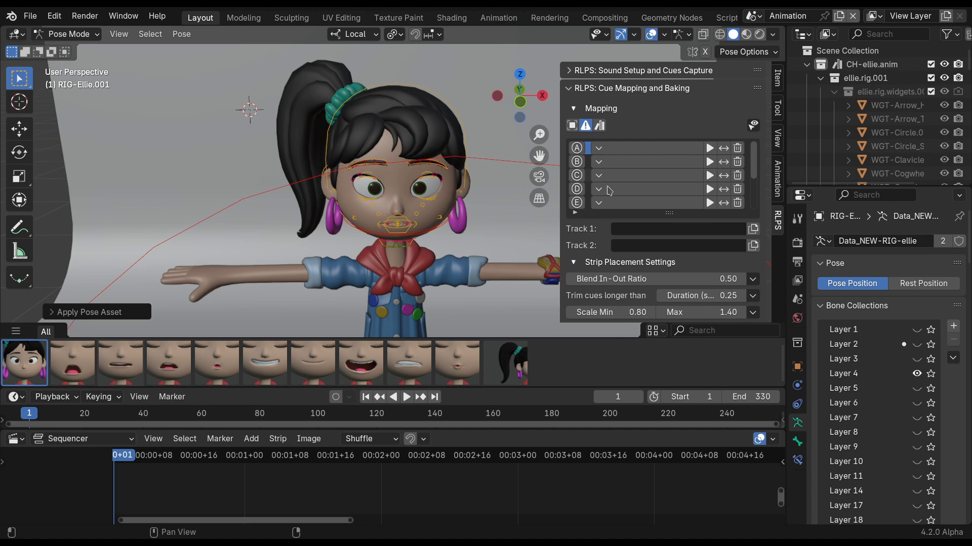
{"action": "left_click_drag", "start_coordinate": [669, 213], "coordinate": [669, 266]}
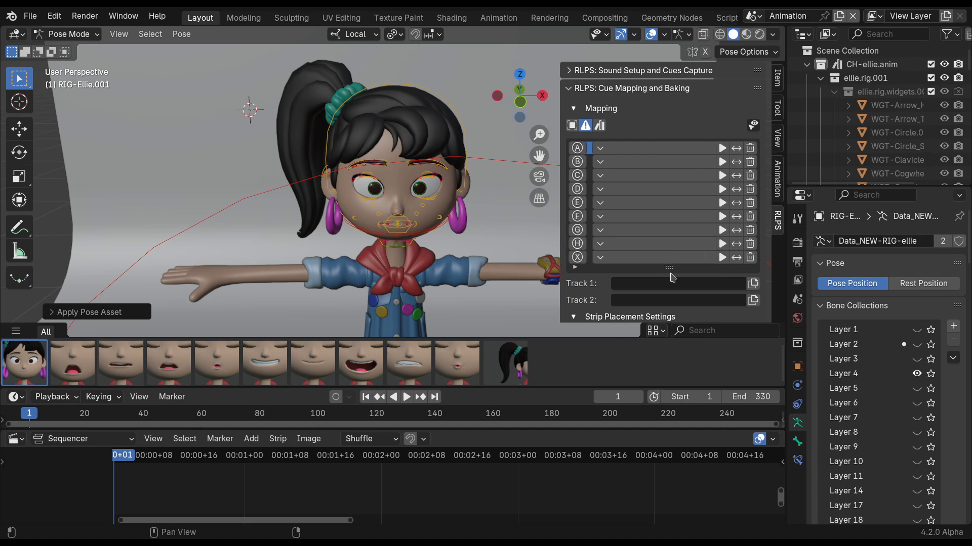
Collapse the cue mapping section and create a new sound capture in the Animation scene.
{"action": "left_click", "coordinate": [673, 90]}
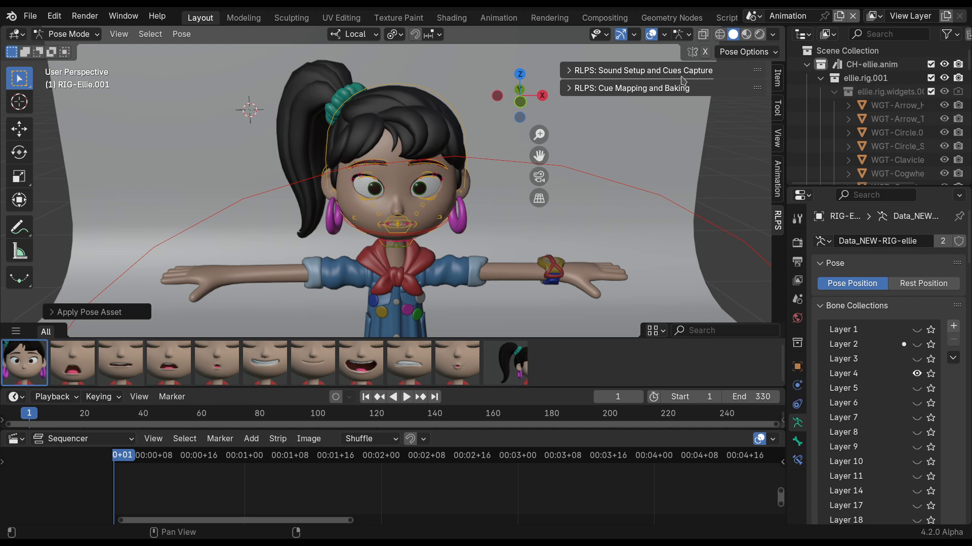
{"action": "left_click", "coordinate": [683, 72]}
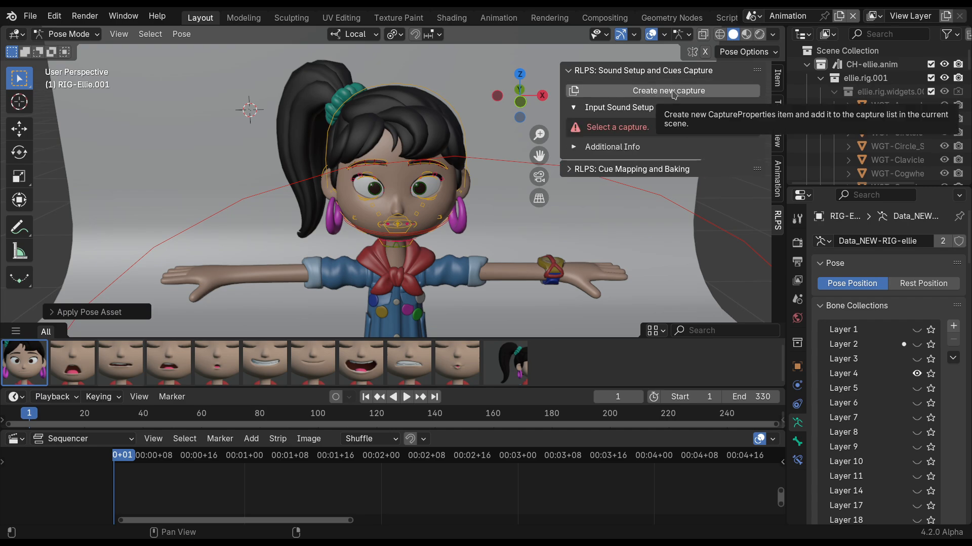
{"action": "left_click", "coordinate": [673, 92]}
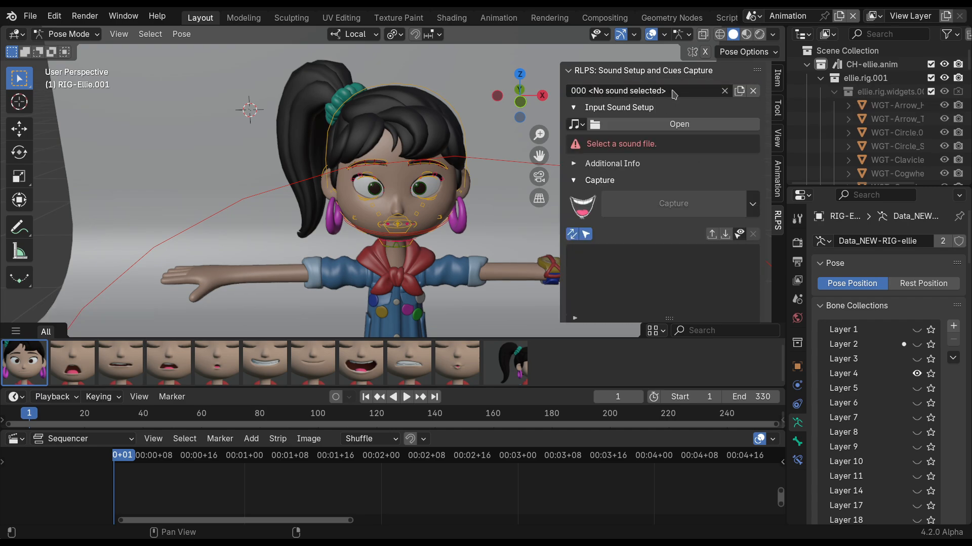
Use test.ogg as the capture's input sound and place it as a sequencer strip with audio scrubbing and Sync to Audio.
{"action": "left_click", "coordinate": [575, 124]}
{"action": "left_click", "coordinate": [582, 146]}
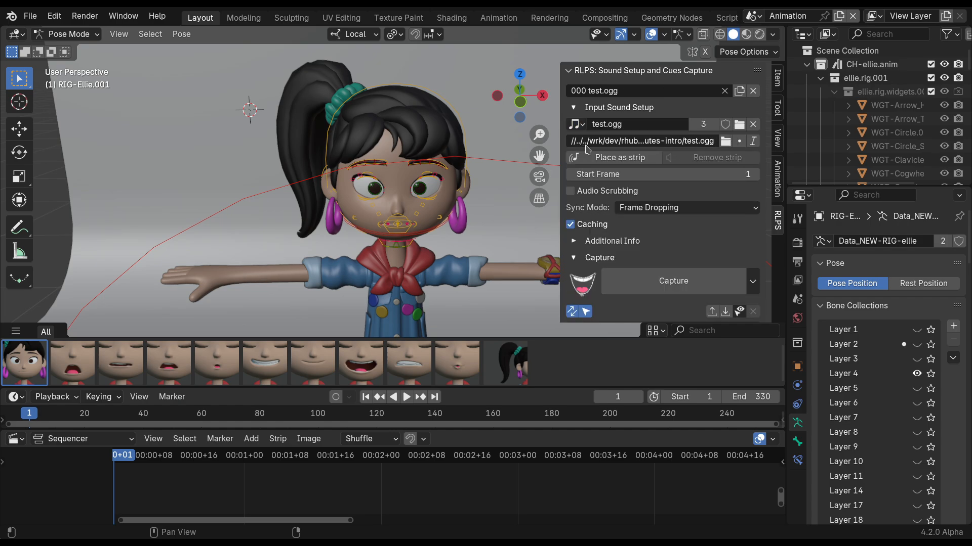
{"action": "left_click", "coordinate": [630, 161]}
{"action": "left_click", "coordinate": [608, 256]}
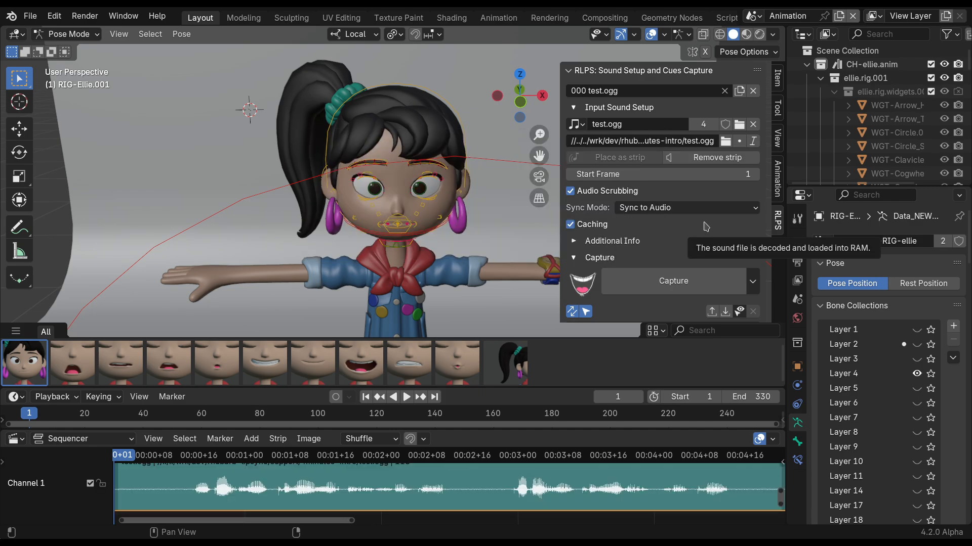
Disable extended mouth shapes, capture the mouth cues from test.ogg and look through the resulting cue list.
{"action": "left_click", "coordinate": [754, 281]}
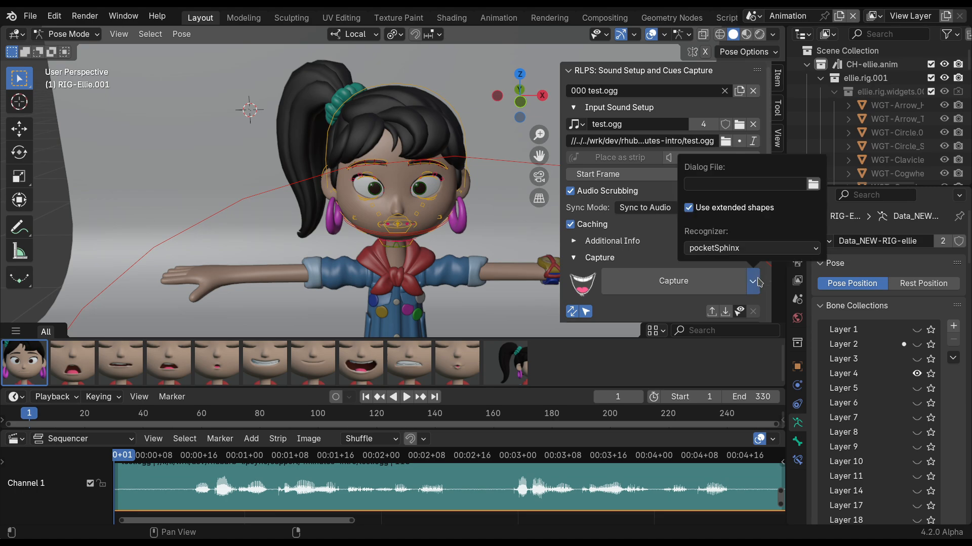
{"action": "left_click", "coordinate": [689, 208]}
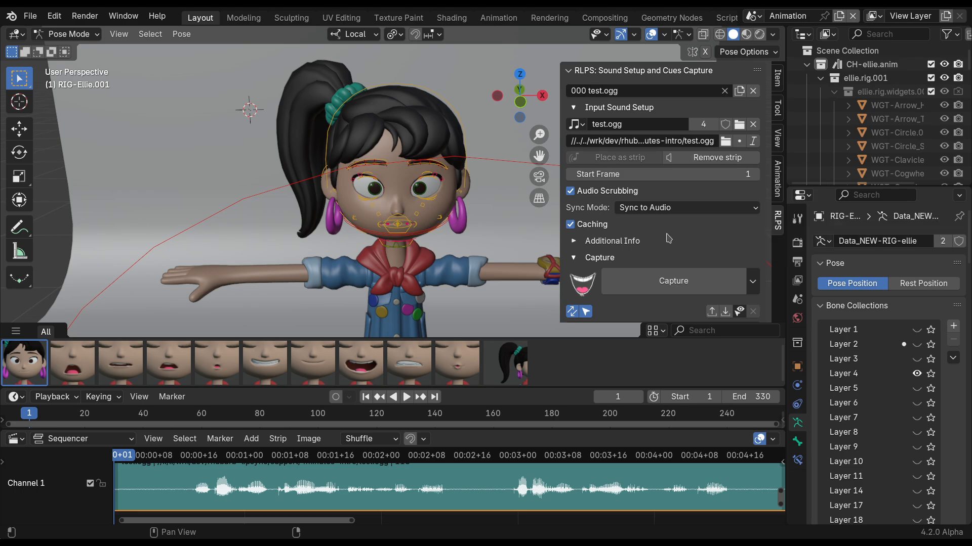
{"action": "left_click", "coordinate": [644, 108]}
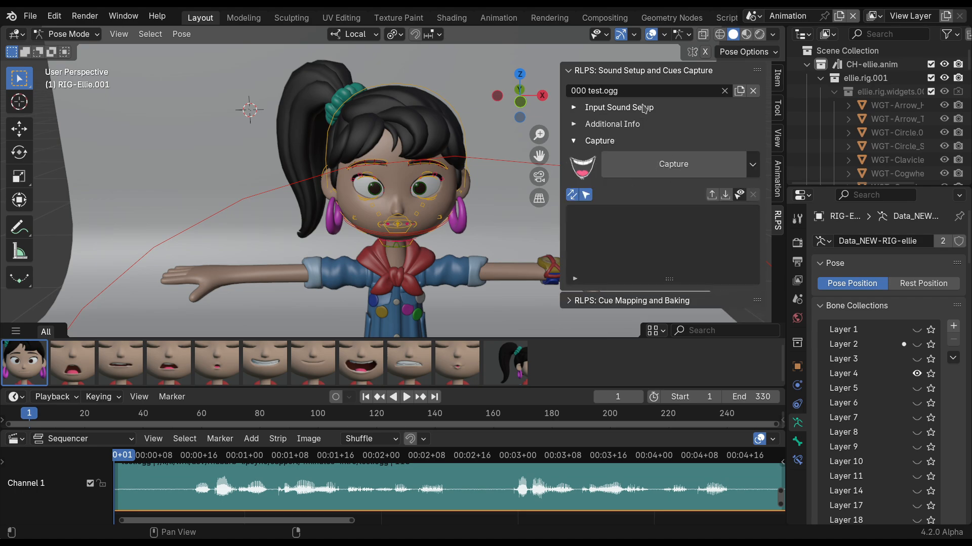
{"action": "left_click", "coordinate": [716, 170]}
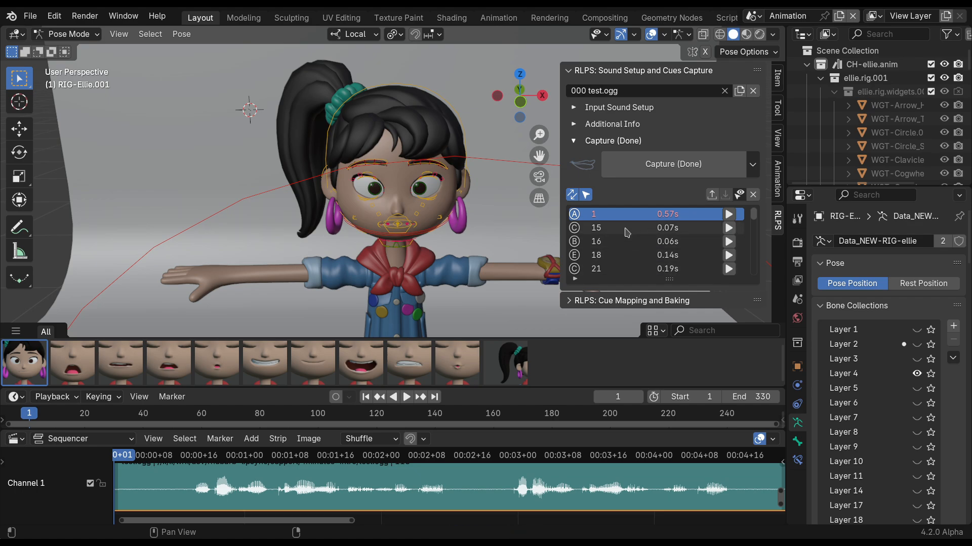
{"action": "scroll", "coordinate": [626, 231], "scroll_direction": "down", "scroll_amount": 5}
{"action": "scroll", "coordinate": [626, 230], "scroll_direction": "up", "scroll_amount": 5}
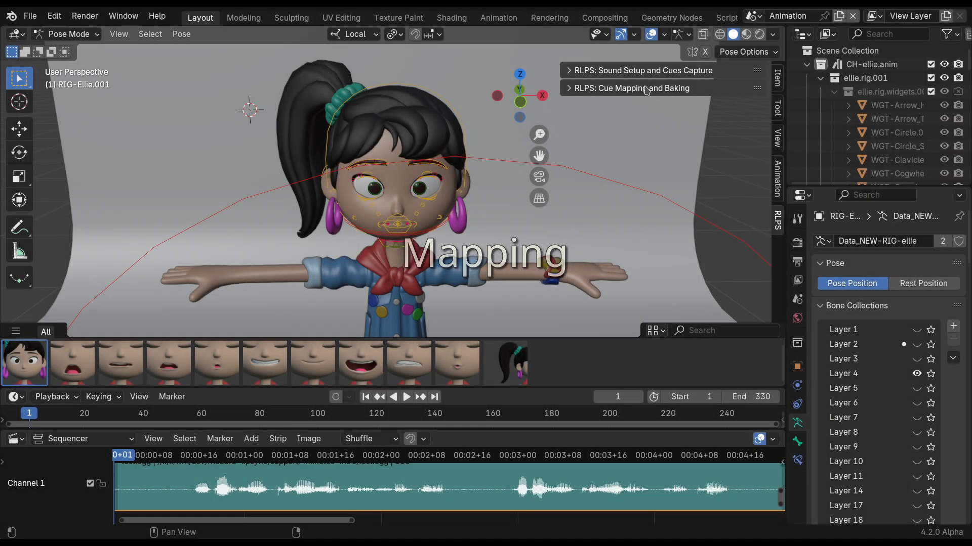
Limit the cue mapping's action choices to pose assets and map cue D to Ellie Mouth Aa.
{"action": "left_click", "coordinate": [646, 89]}
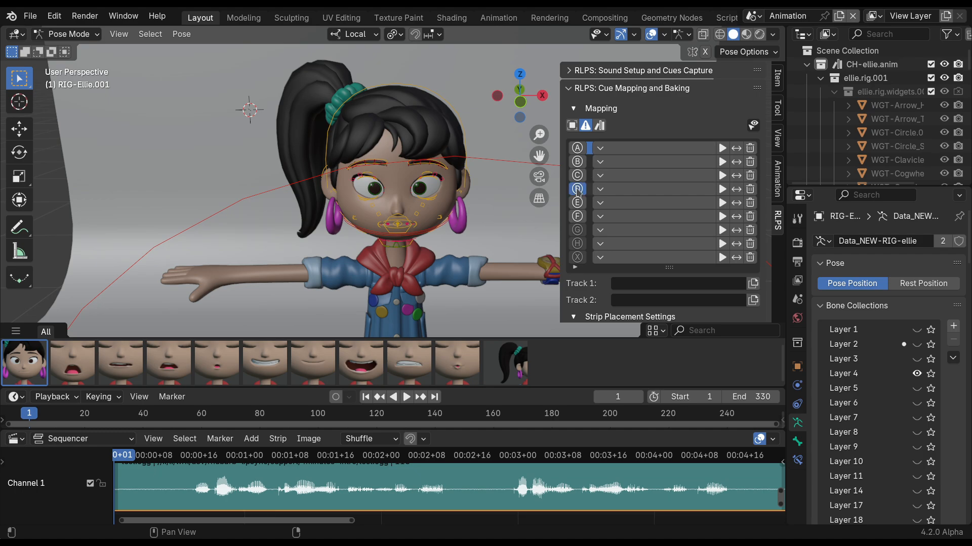
{"action": "mouse_move", "coordinate": [578, 191]}
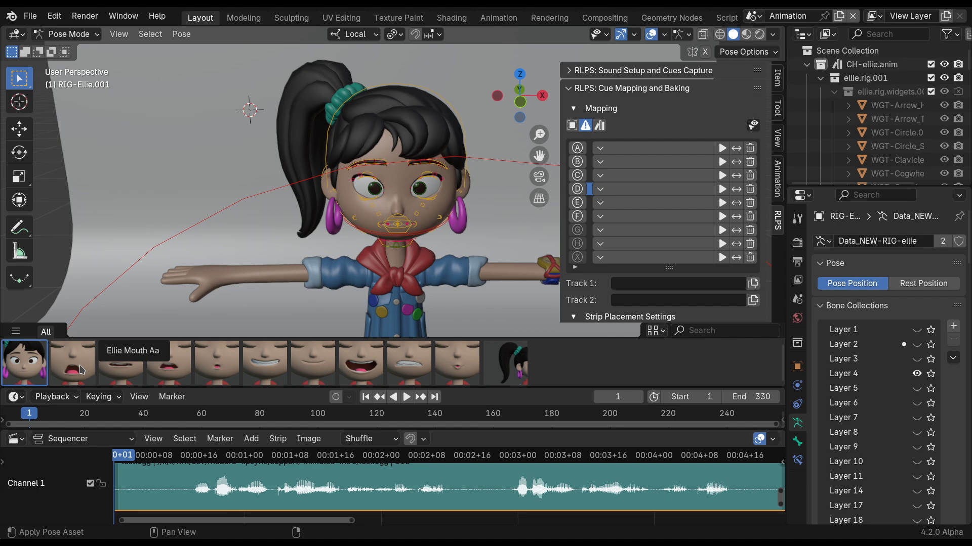
{"action": "left_click", "coordinate": [621, 190]}
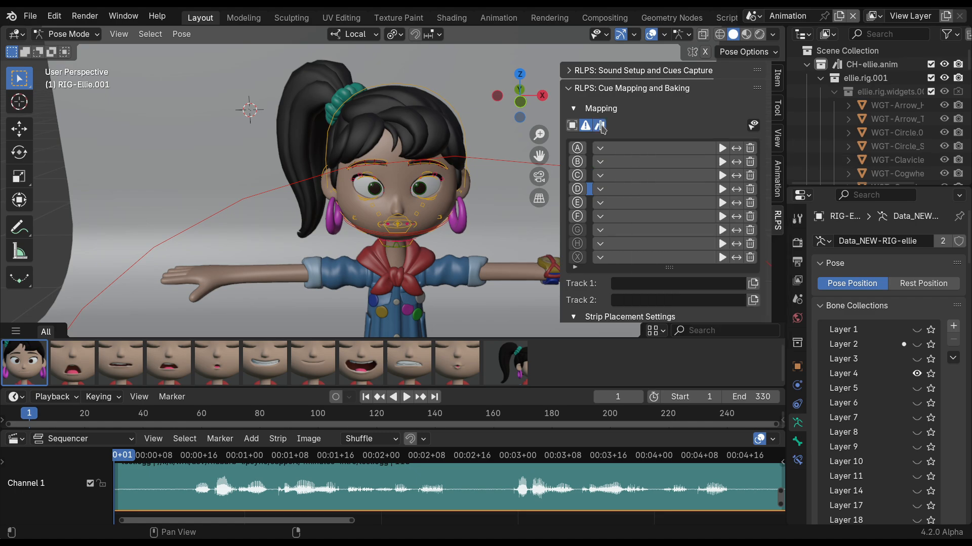
{"action": "left_click", "coordinate": [601, 126]}
{"action": "left_click", "coordinate": [618, 190]}
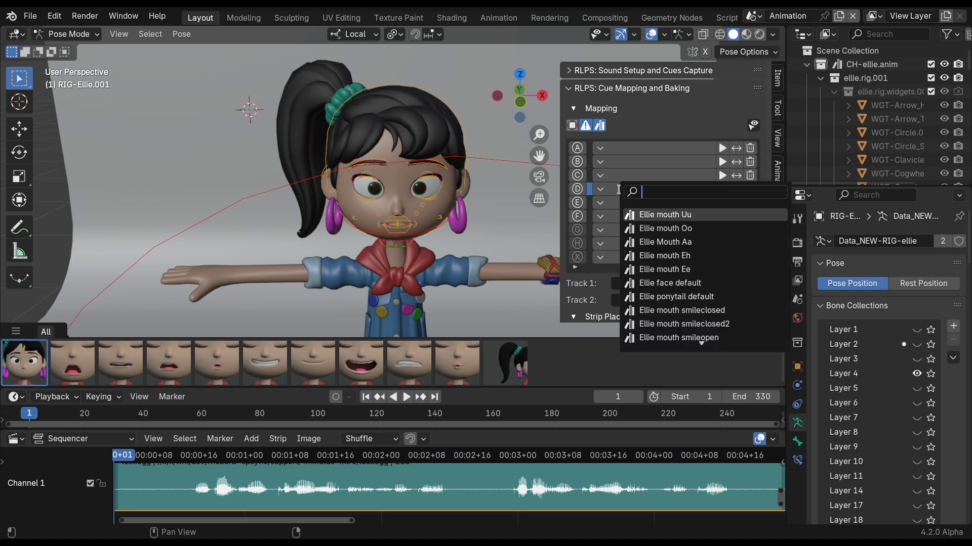
{"action": "type", "text": "aa"}
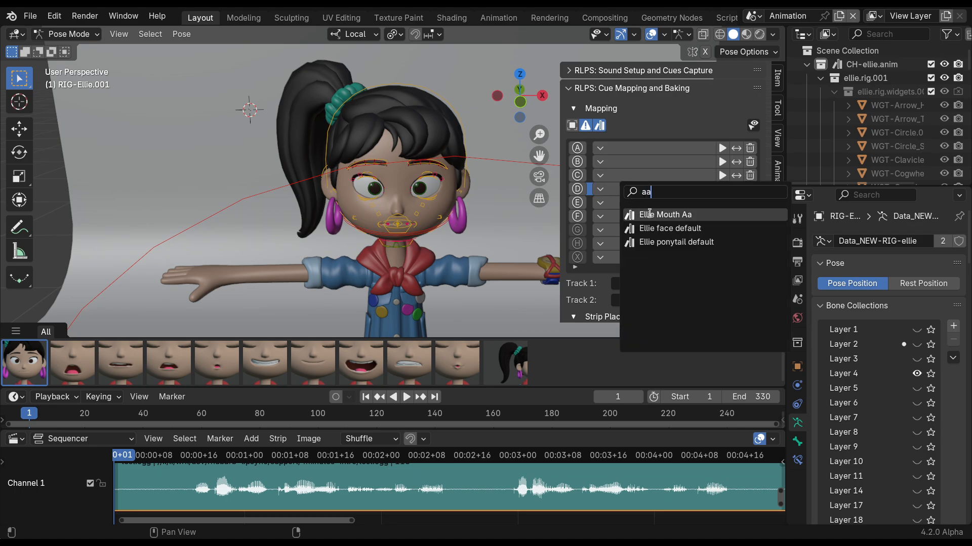
{"action": "left_click", "coordinate": [649, 214]}
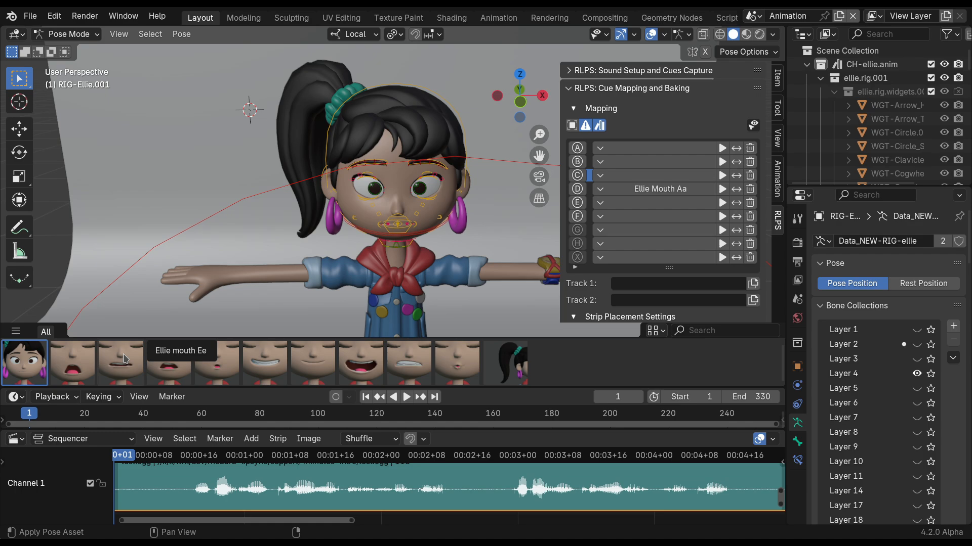
Map cue C to Ellie mouth Eh and preview the poses of cues D and C on the face.
{"action": "left_click", "coordinate": [667, 175]}
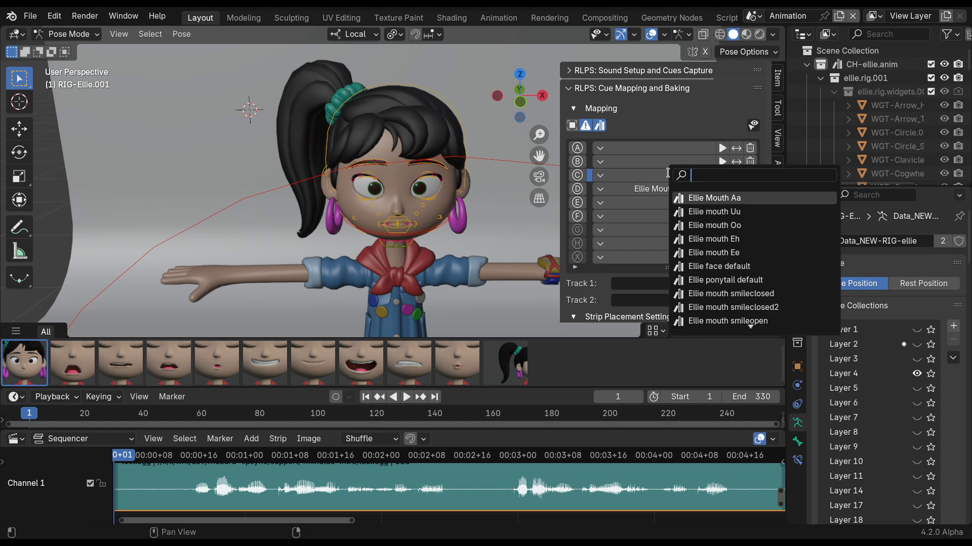
{"action": "left_click", "coordinate": [716, 239]}
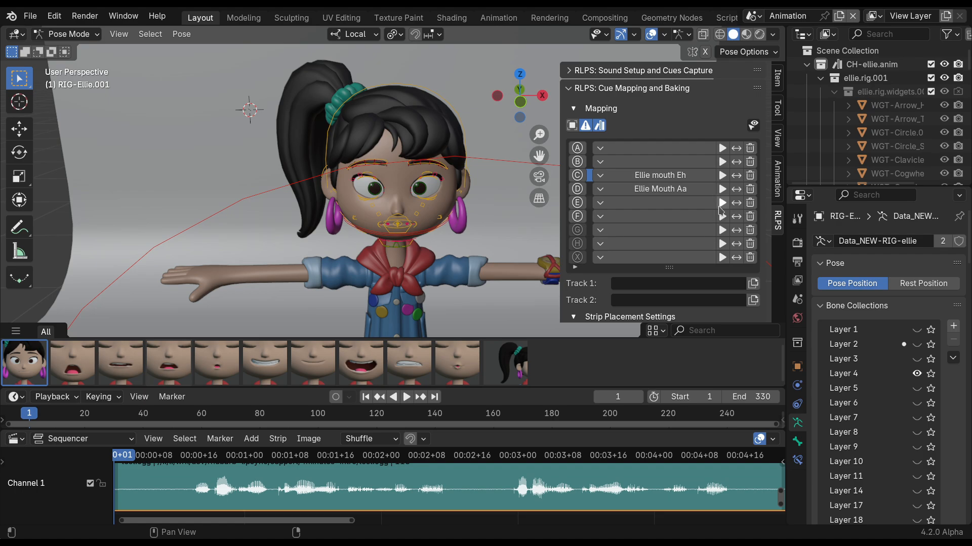
{"action": "left_click", "coordinate": [722, 190]}
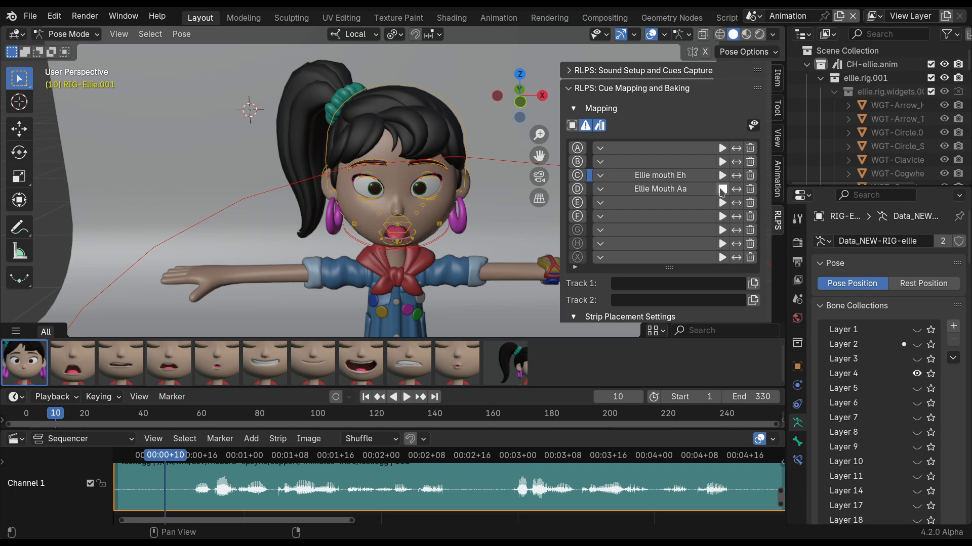
{"action": "left_click", "coordinate": [723, 176]}
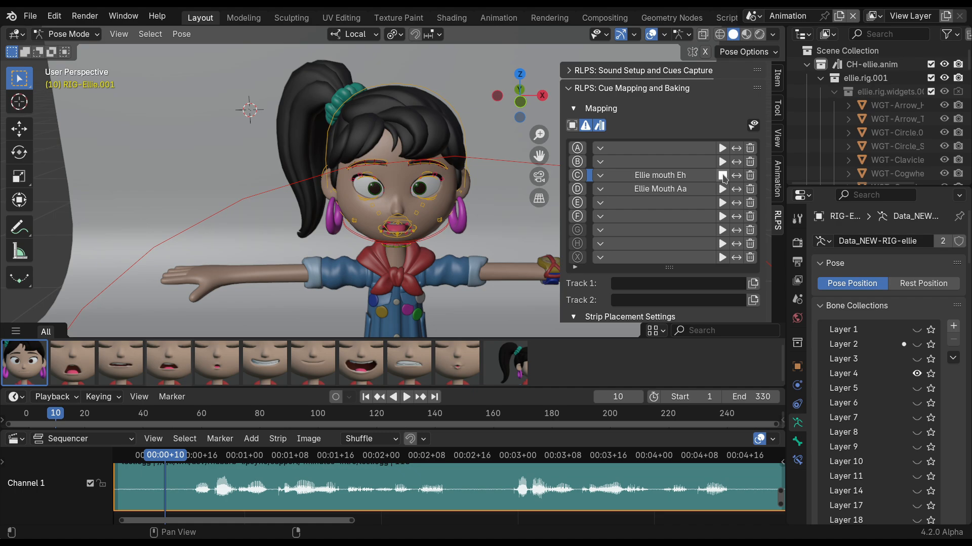
Check the description of cue B, map it to Ellie mouth Ee and preview the neighbouring poses of cues C and D.
{"action": "left_click", "coordinate": [581, 165]}
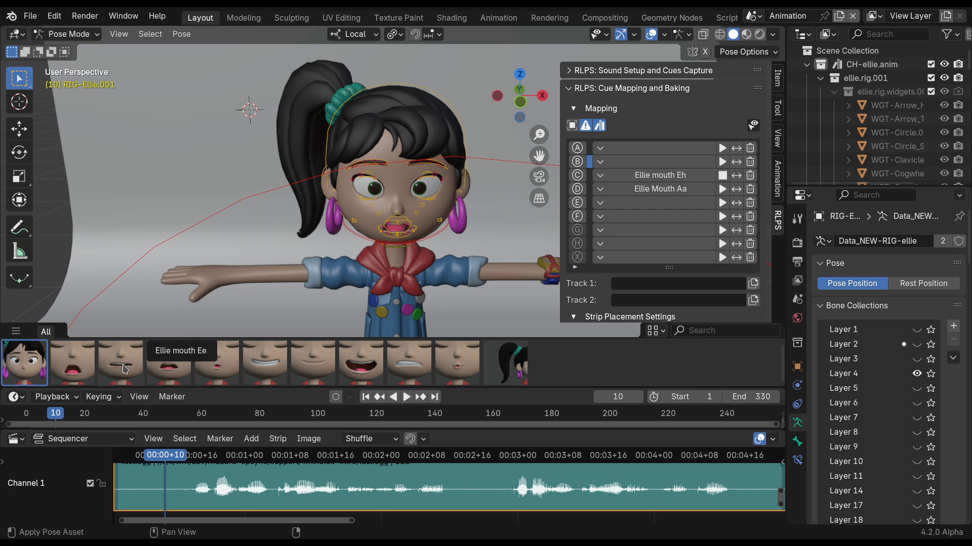
{"action": "left_click", "coordinate": [658, 161]}
{"action": "left_click", "coordinate": [709, 237]}
{"action": "left_click", "coordinate": [723, 176]}
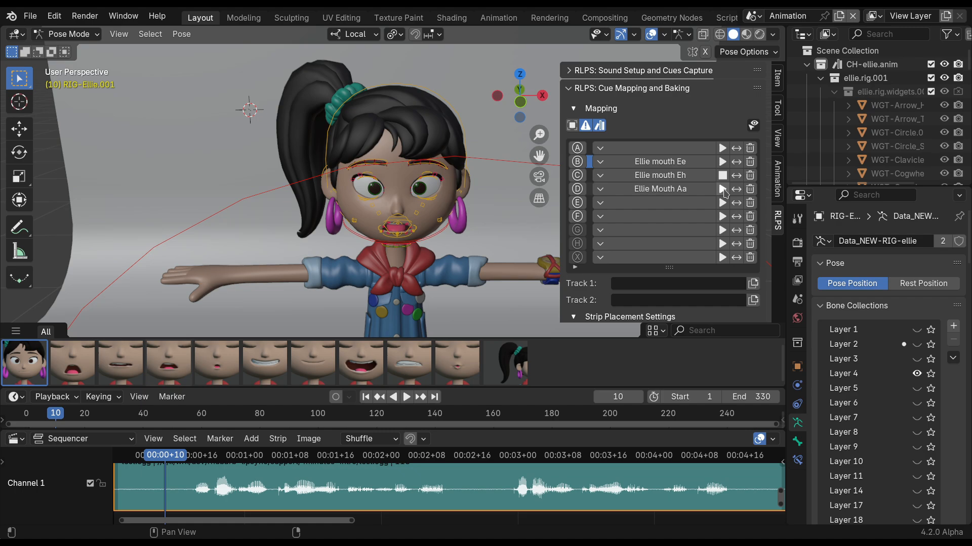
{"action": "left_click", "coordinate": [723, 189]}
Map cue A to Ellie face default and compare it with the poses of cues C and D.
{"action": "left_click", "coordinate": [671, 149]}
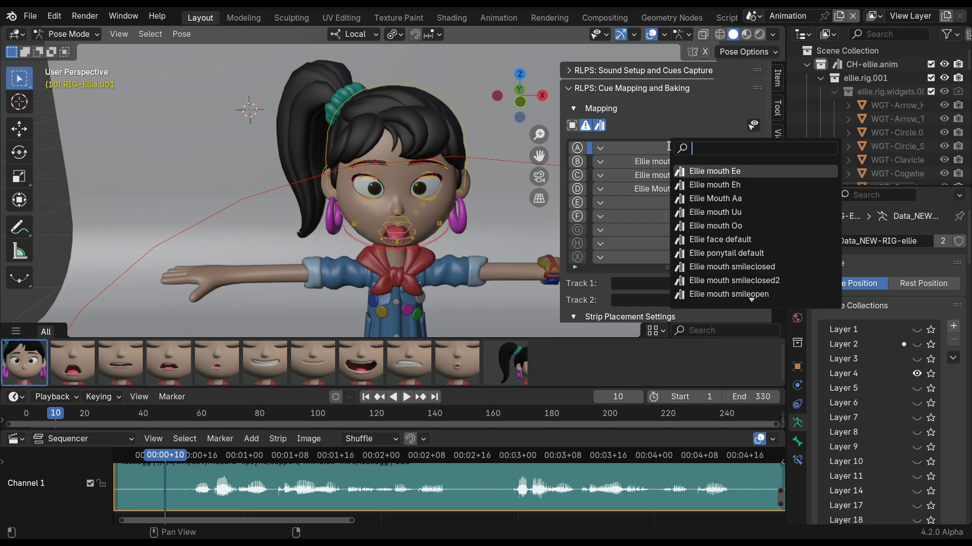
{"action": "left_click", "coordinate": [718, 239]}
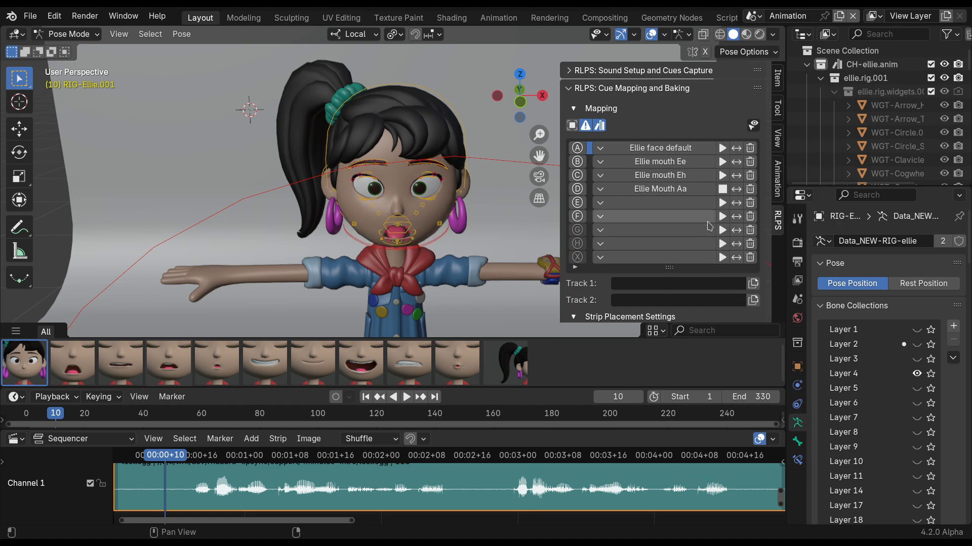
{"action": "left_click", "coordinate": [723, 149]}
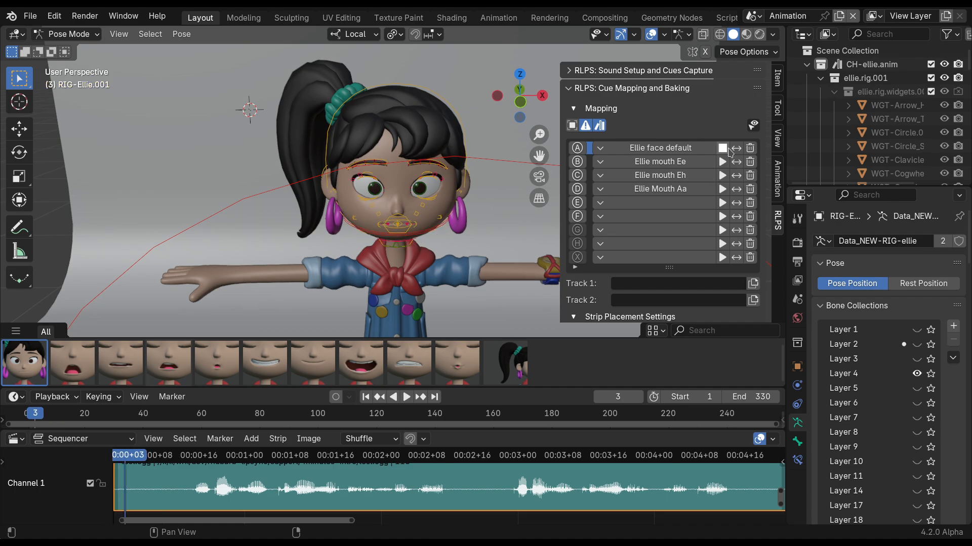
{"action": "left_click", "coordinate": [722, 175]}
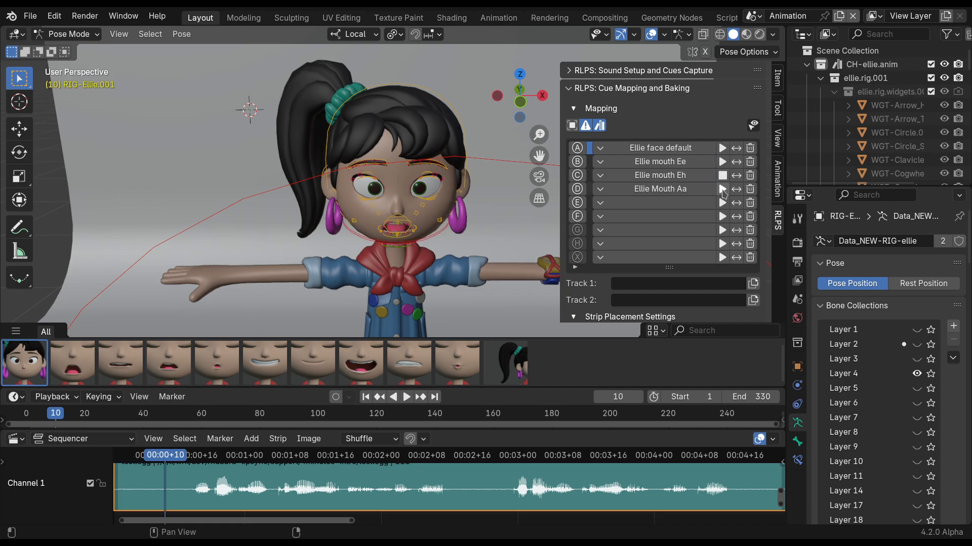
{"action": "left_click", "coordinate": [722, 190]}
Map cue E to Ellie mouth Oo and preview that pose on the face.
{"action": "mouse_move", "coordinate": [583, 205]}
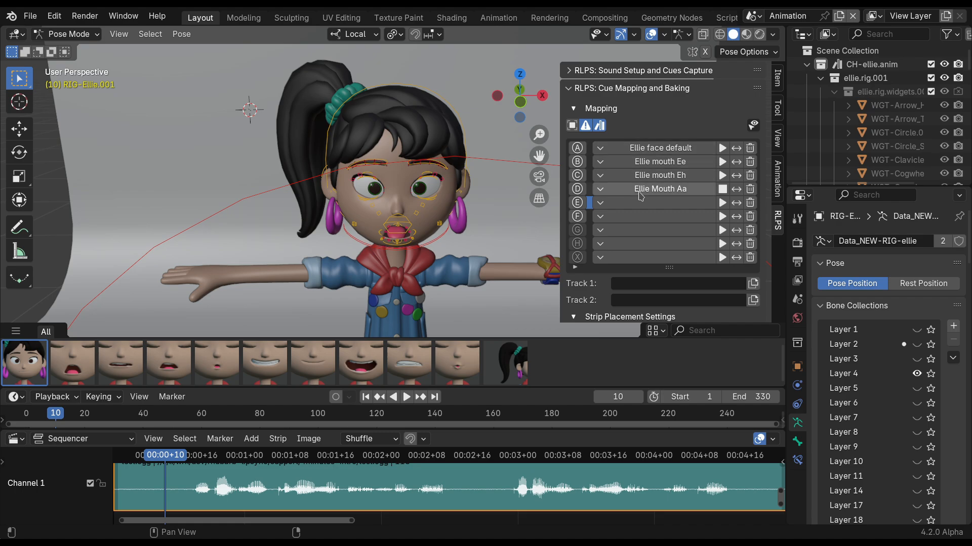
{"action": "left_click", "coordinate": [651, 201]}
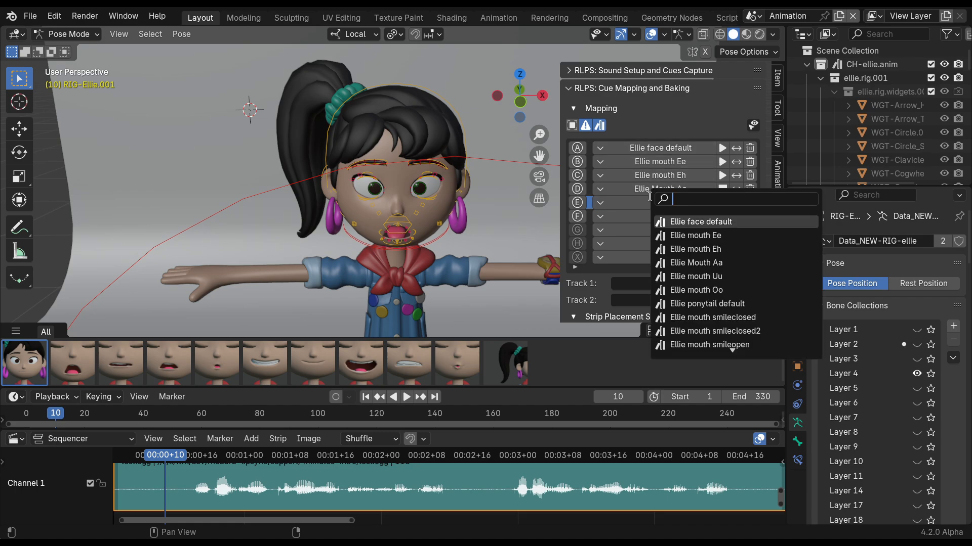
{"action": "left_click", "coordinate": [678, 290]}
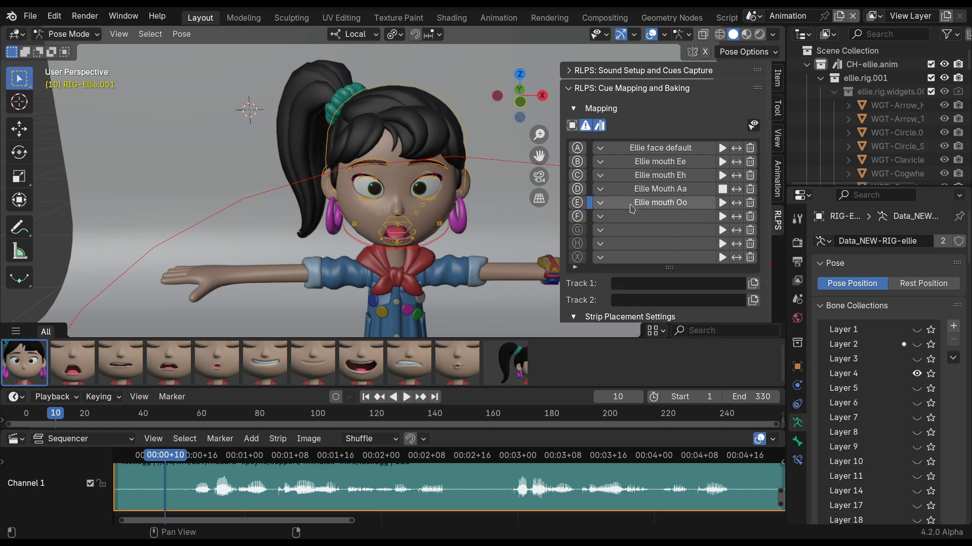
{"action": "left_click", "coordinate": [722, 202]}
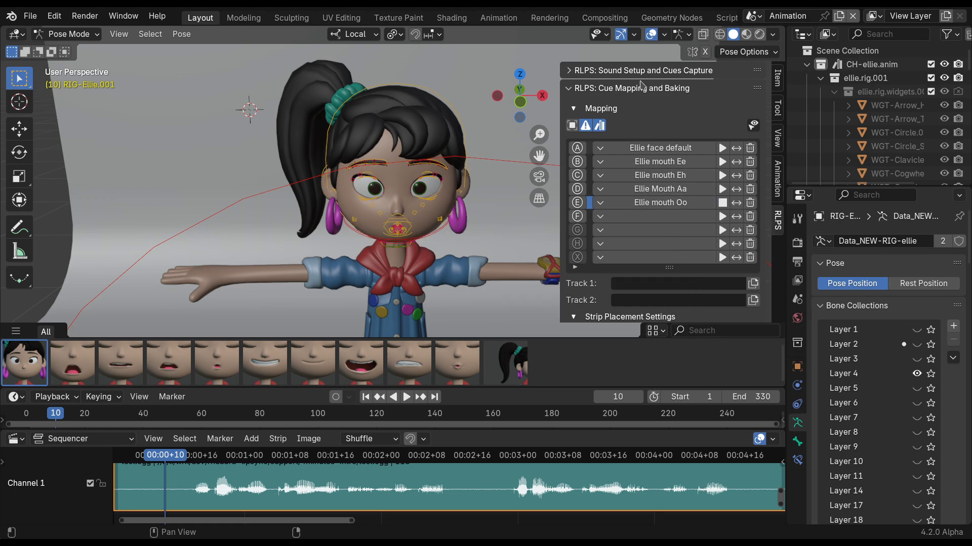
Hide armatures in the viewport and map cue F to Ellie mouth Uu.
{"action": "left_click", "coordinate": [599, 34]}
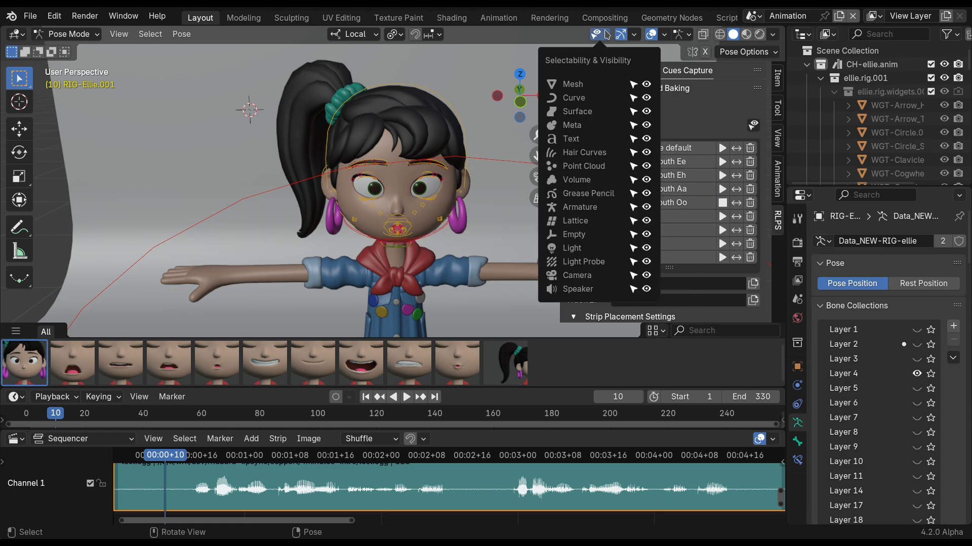
{"action": "left_click", "coordinate": [633, 207]}
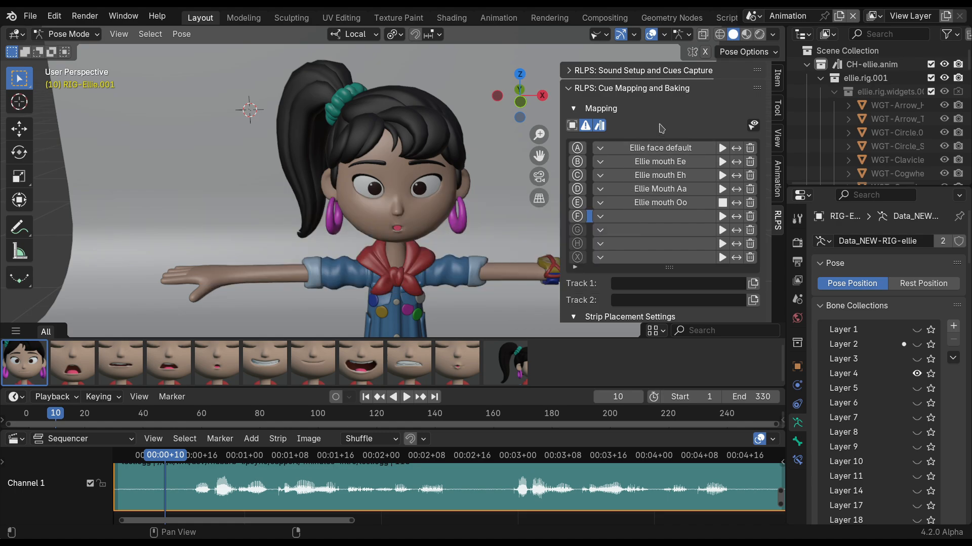
{"action": "left_click", "coordinate": [646, 218]}
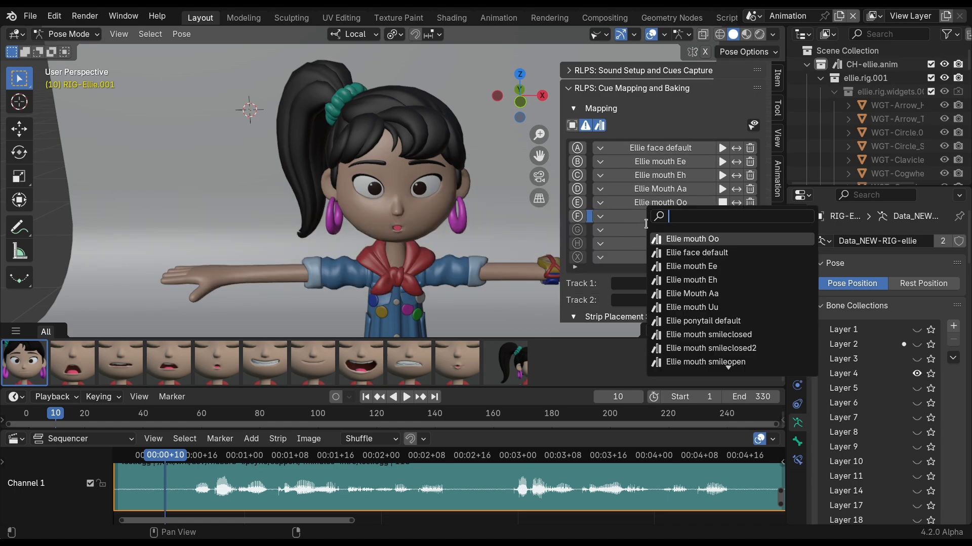
{"action": "left_click", "coordinate": [684, 305]}
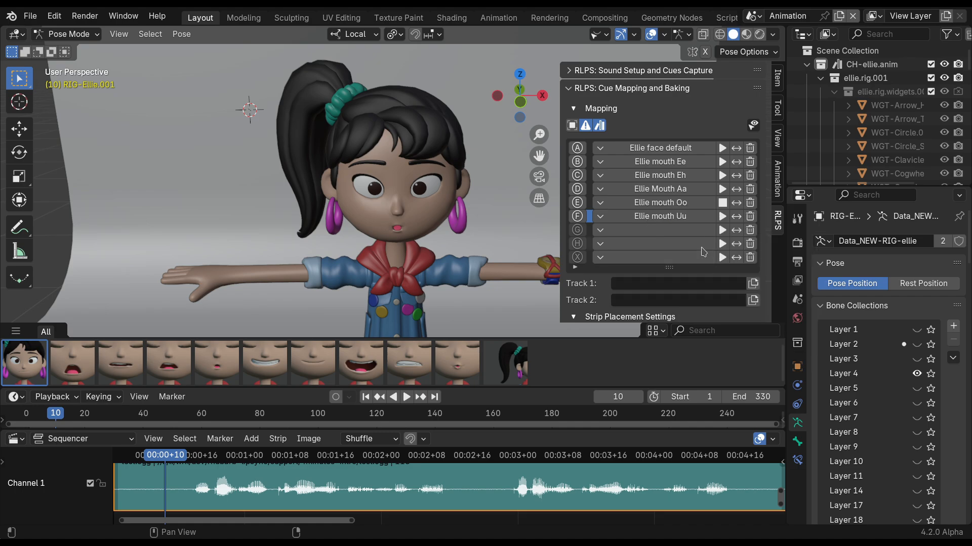
Preview the mapped poses of cues A through F on the face, ending on Ellie face default.
{"action": "left_click", "coordinate": [723, 218]}
{"action": "left_click", "coordinate": [722, 148]}
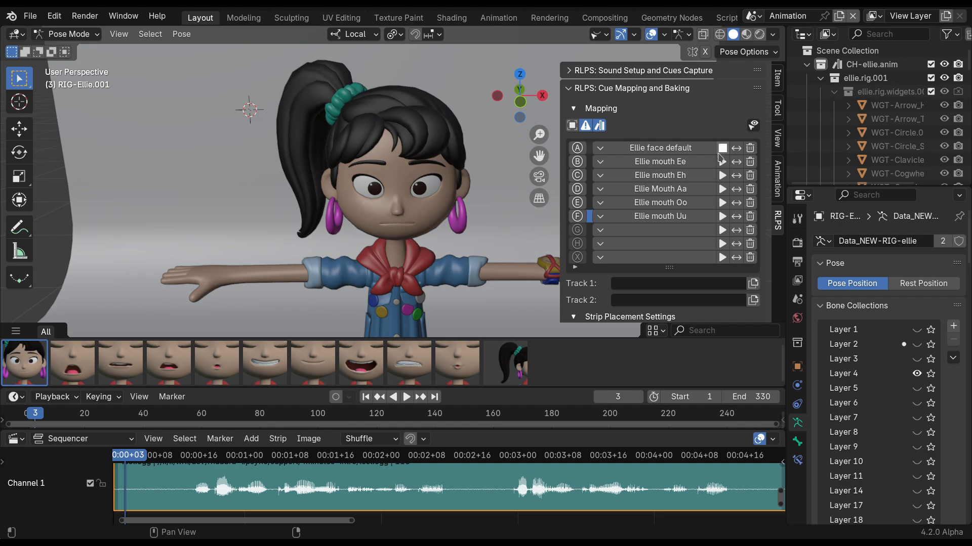
{"action": "left_click", "coordinate": [722, 162]}
{"action": "left_click", "coordinate": [722, 178]}
{"action": "left_click", "coordinate": [722, 190]}
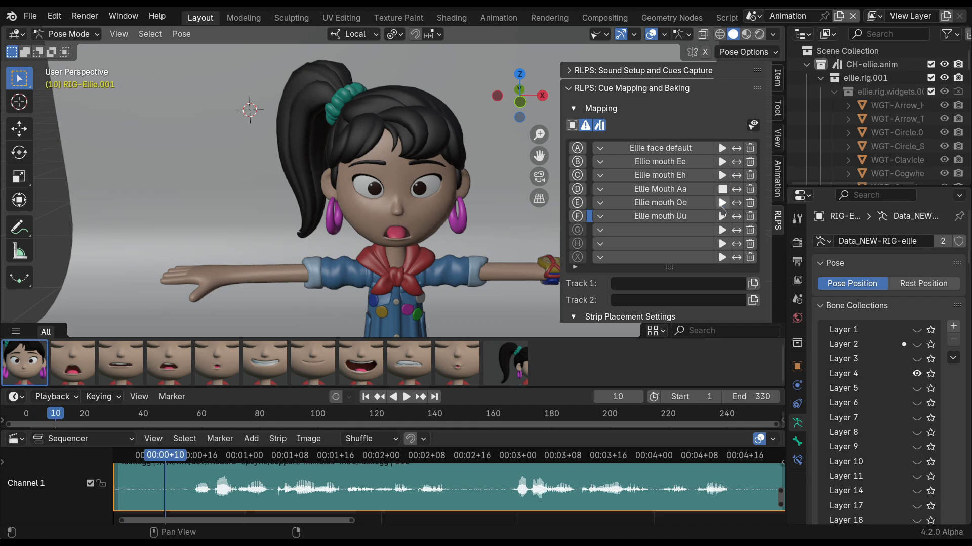
{"action": "left_click", "coordinate": [723, 203]}
{"action": "left_click", "coordinate": [723, 218]}
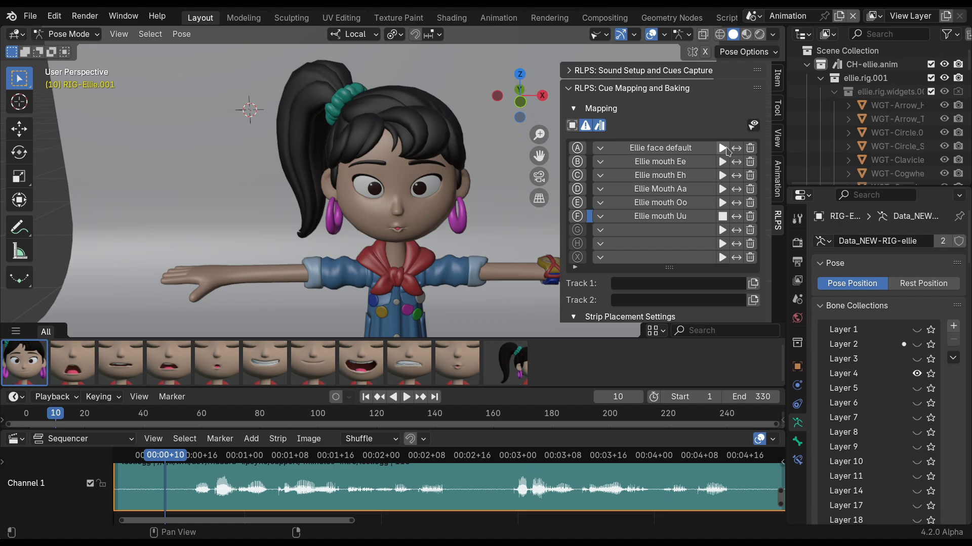
{"action": "left_click", "coordinate": [722, 148]}
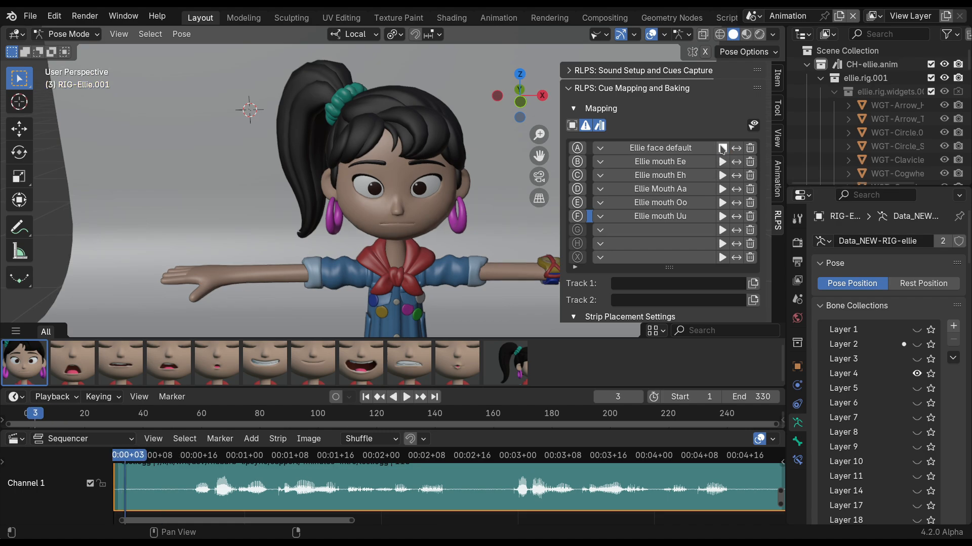
Hide the asset shelf in the viewport and switch the Ellie rig to Object Mode.
{"action": "left_click", "coordinate": [778, 180]}
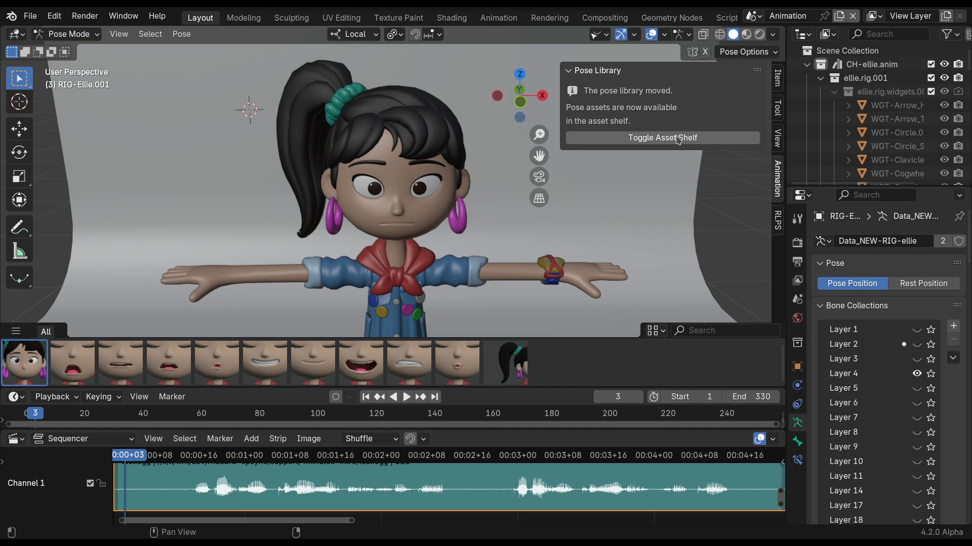
{"action": "left_click", "coordinate": [678, 139]}
{"action": "left_click", "coordinate": [778, 219]}
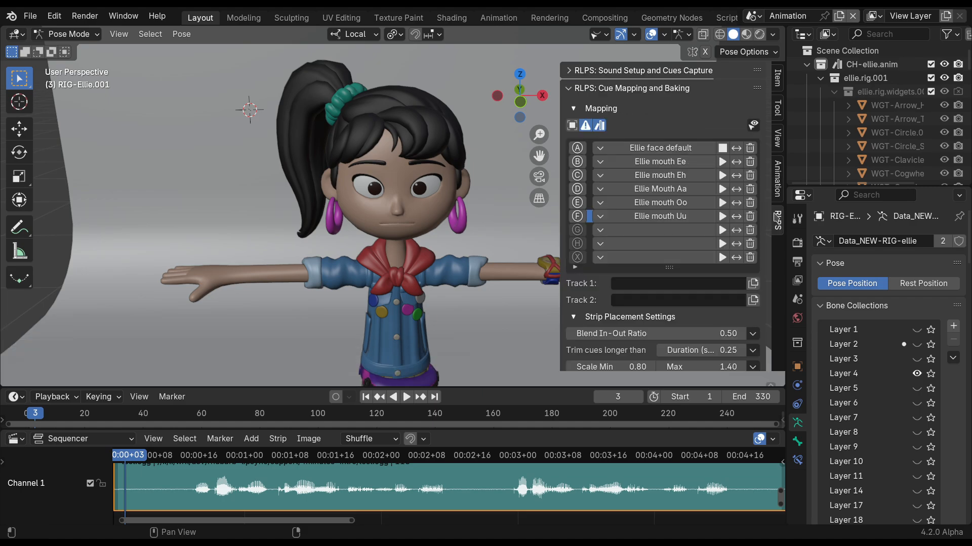
{"action": "key", "text": "ctrl+Tab"}
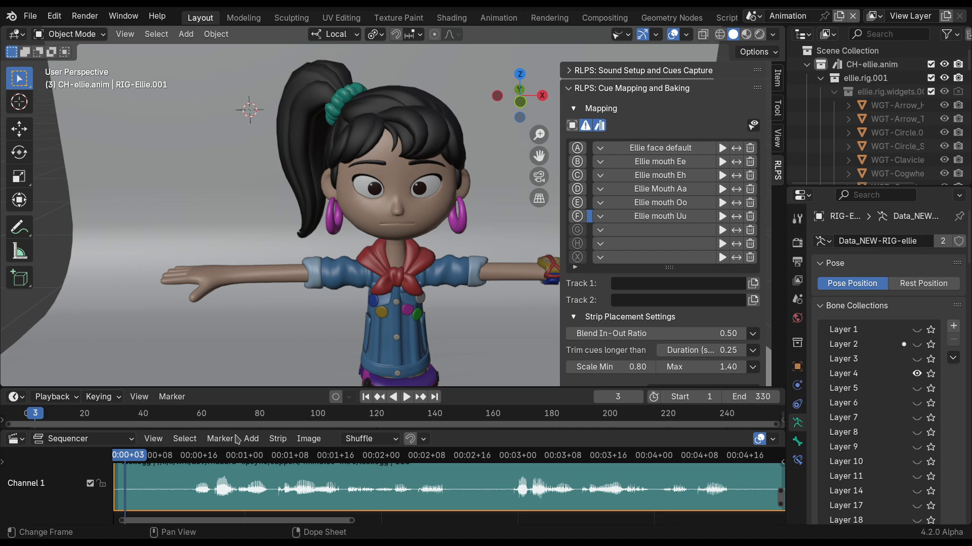
Change the Sequencer area to the Nonlinear Animation editor and show only channels of selected objects.
{"action": "left_click", "coordinate": [23, 442]}
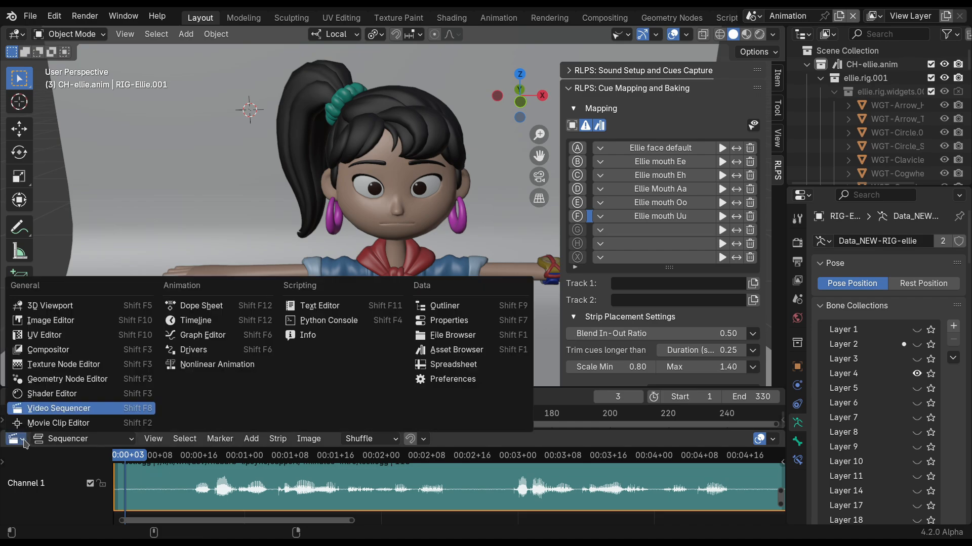
{"action": "left_click", "coordinate": [213, 364]}
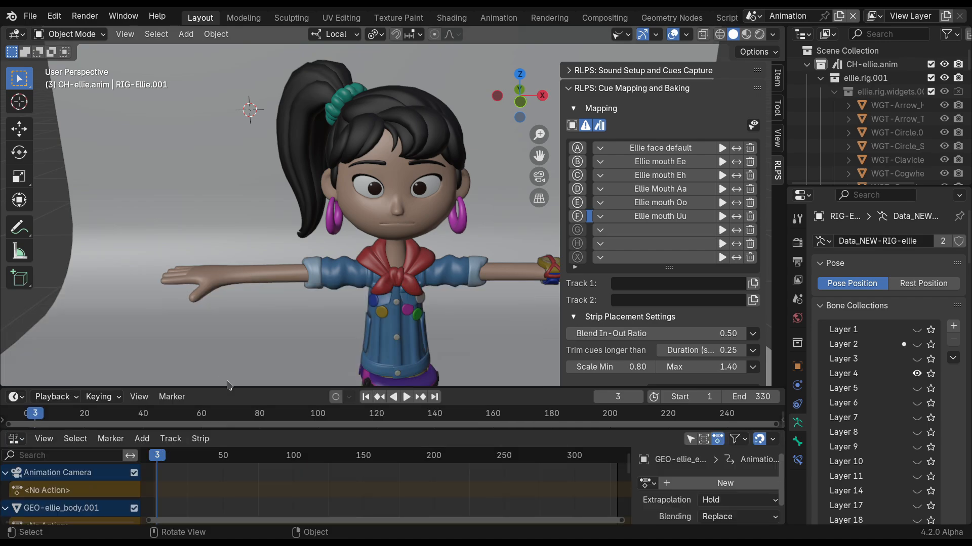
{"action": "left_click", "coordinate": [691, 440]}
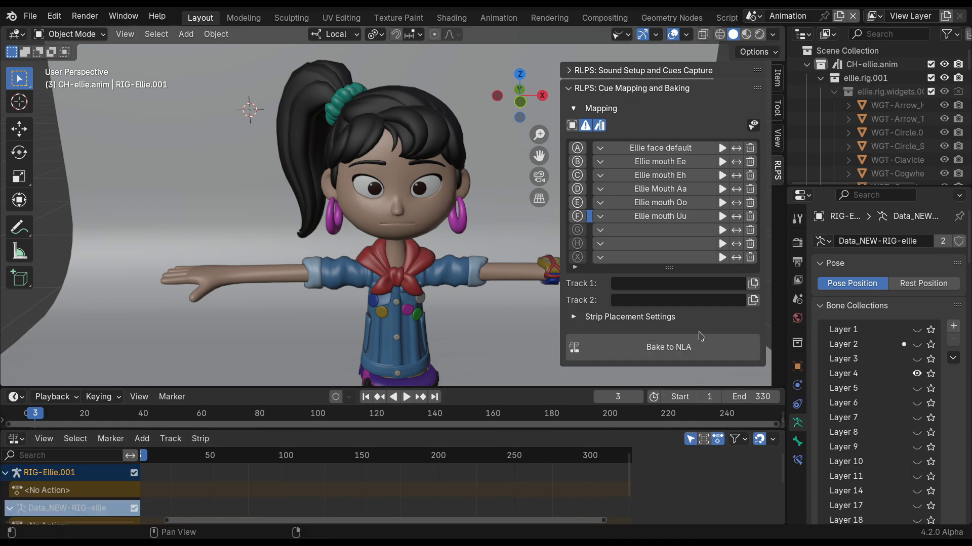
Create new NLA tracks for Track 1 and Track 2 and enlarge the NLA editor area.
{"action": "left_click", "coordinate": [753, 284]}
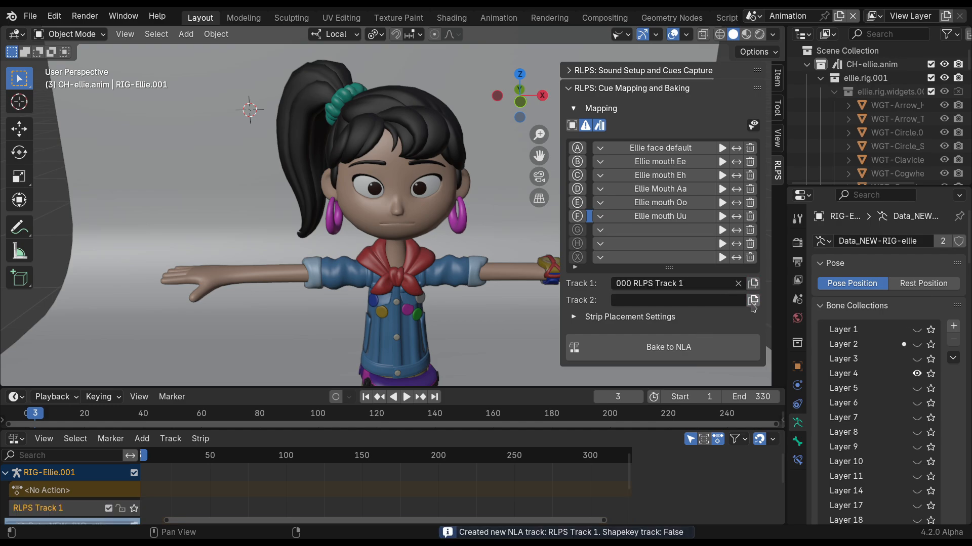
{"action": "left_click", "coordinate": [753, 300]}
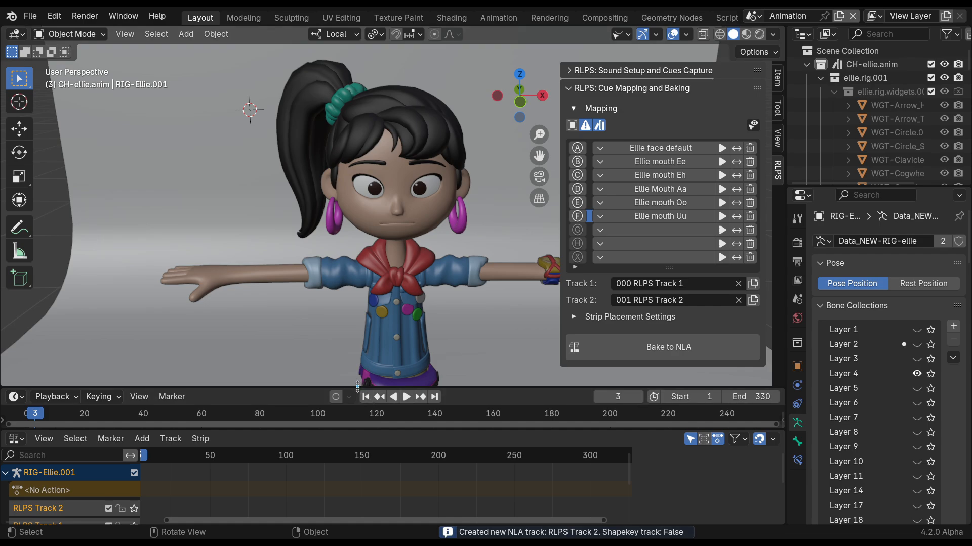
{"action": "left_click_drag", "start_coordinate": [359, 388], "coordinate": [360, 354]}
{"action": "left_click_drag", "start_coordinate": [363, 429], "coordinate": [376, 400]}
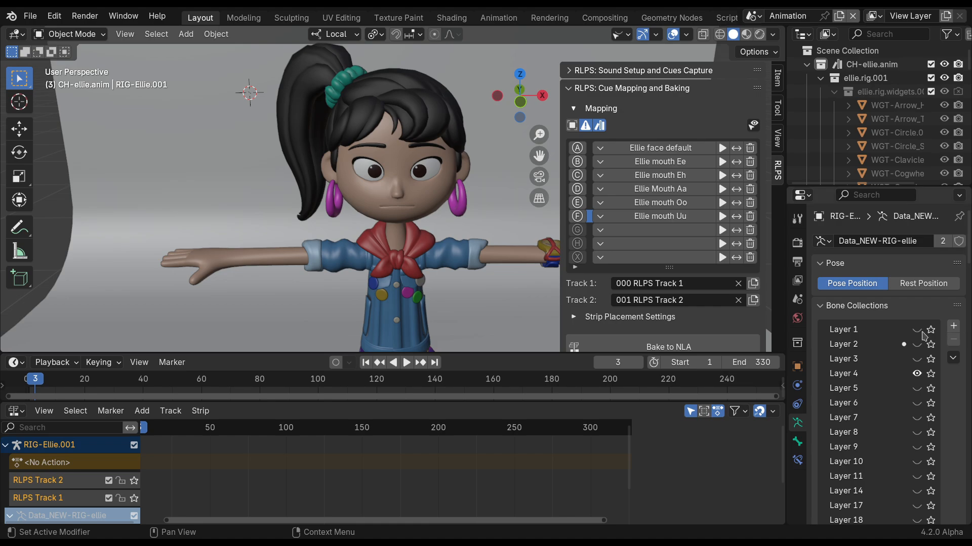
Bake the test.ogg capture to NLA from start frame 1 for all objects and collapse the Mapping section.
{"action": "left_click", "coordinate": [708, 347]}
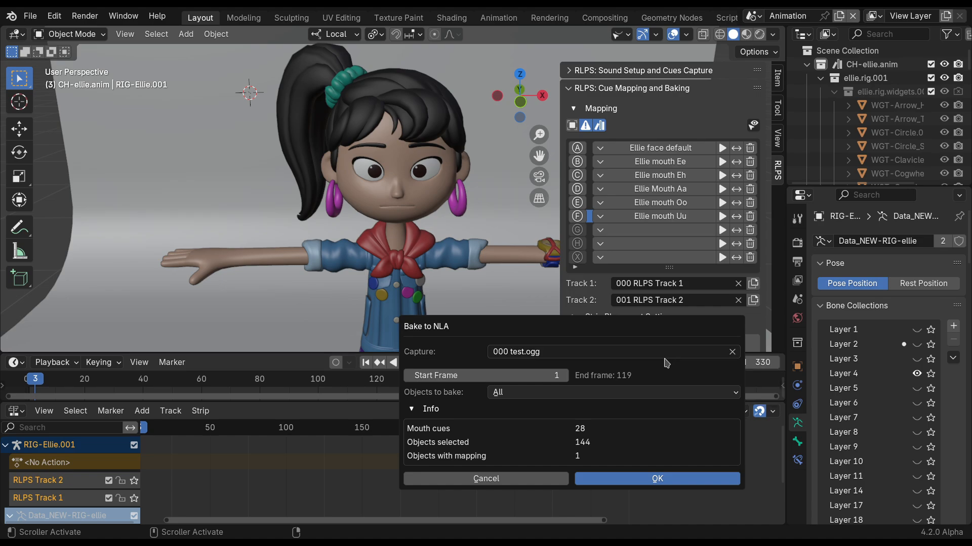
{"action": "left_click", "coordinate": [625, 480]}
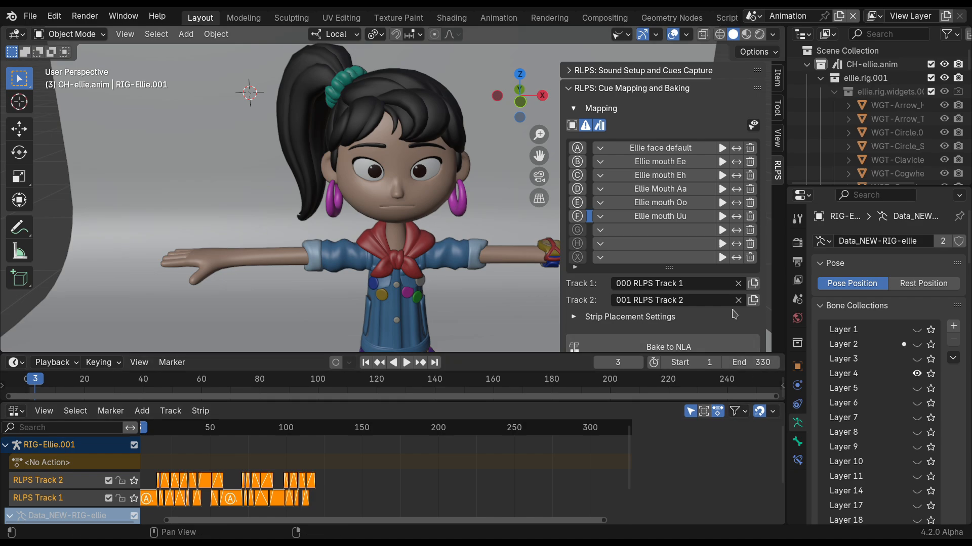
{"action": "left_click", "coordinate": [615, 109]}
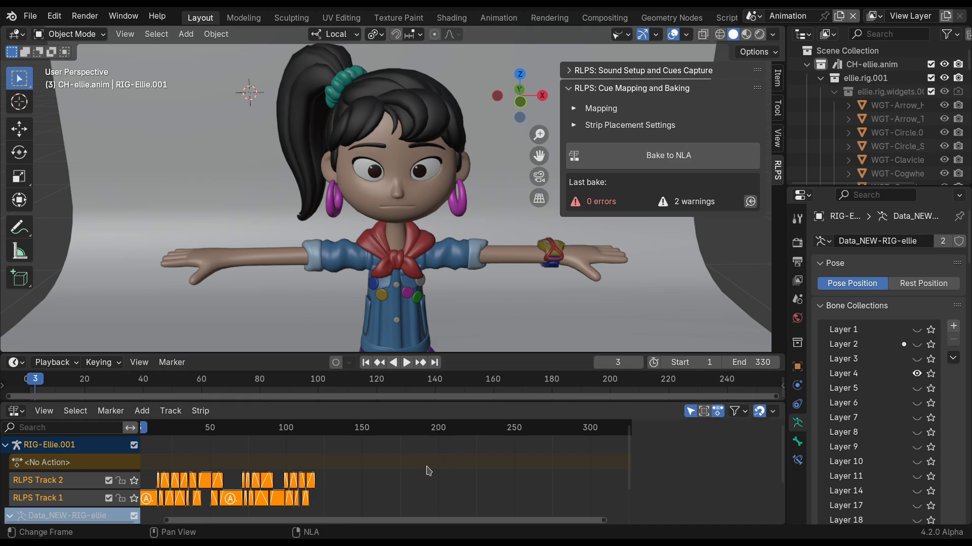
Box-select the baked strips on both RLPS tracks and examine them in the NLA editor.
{"action": "key", "text": "b"}
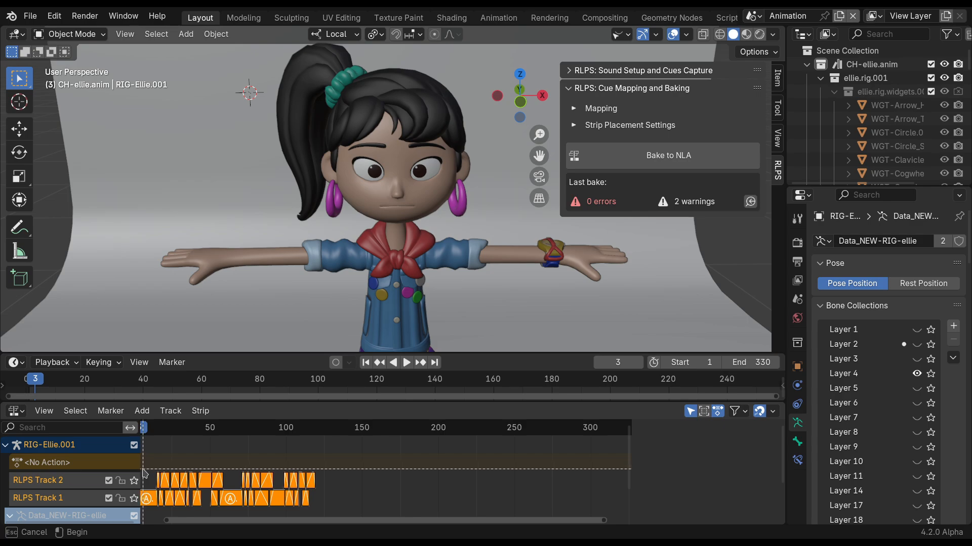
{"action": "left_click_drag", "start_coordinate": [143, 469], "coordinate": [322, 509]}
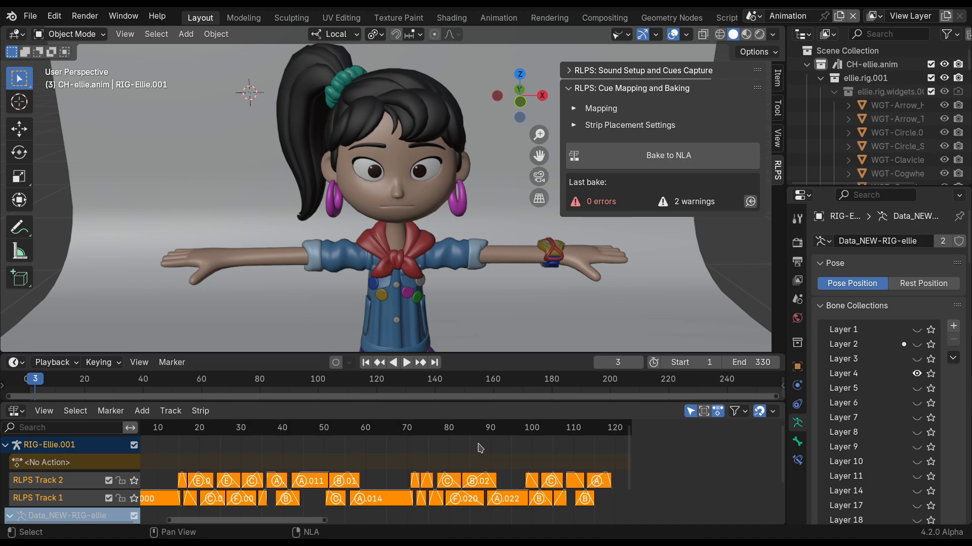
{"action": "scroll", "coordinate": [203, 458], "scroll_direction": "up", "scroll_amount": 3}
{"action": "middle_click_drag", "start_coordinate": [203, 459], "coordinate": [346, 460]}
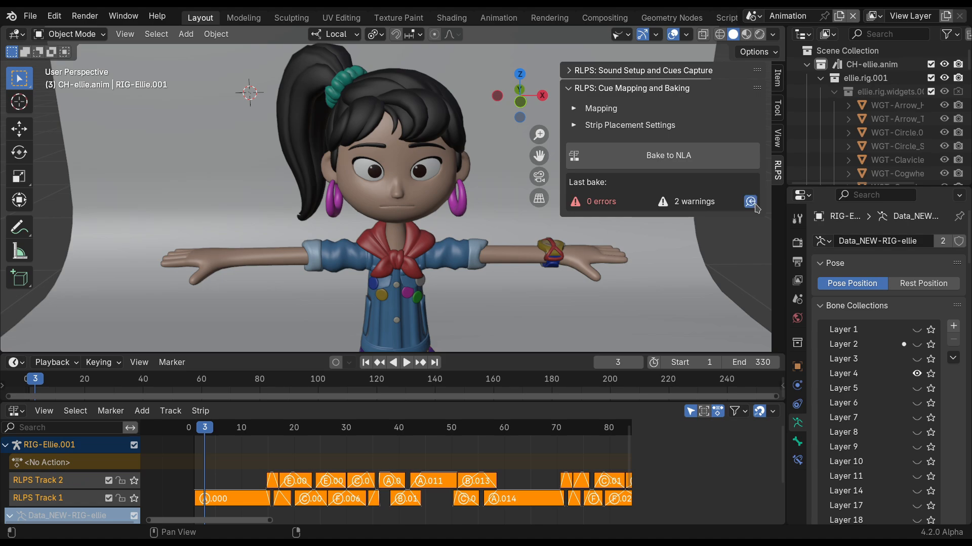
Review the result details of the last bake and play back the baked lip sync.
{"action": "left_click", "coordinate": [750, 202]}
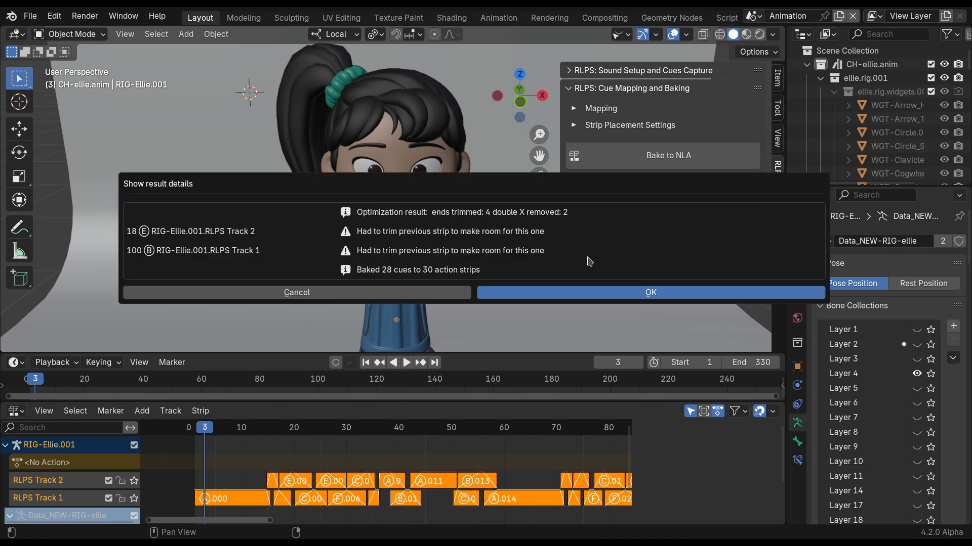
{"action": "left_click", "coordinate": [523, 298]}
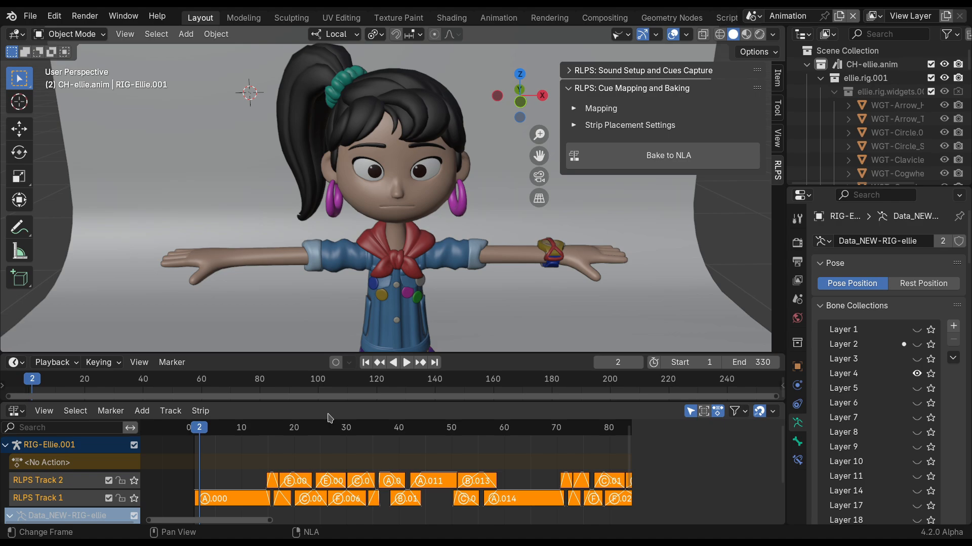
{"action": "key", "text": "space"}
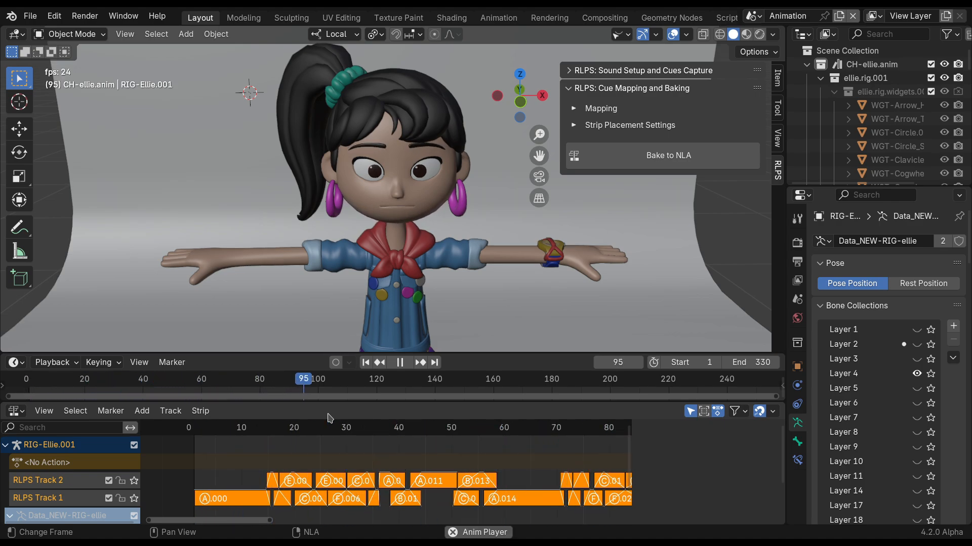
{"action": "key", "text": "space"}
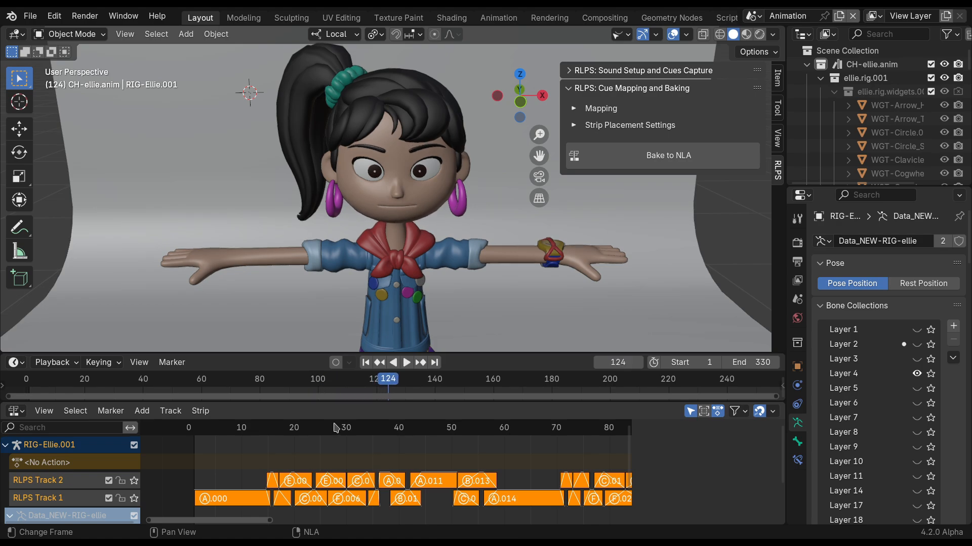
Add a new NLA track to the rig and move it below RLPS Track 1.
{"action": "middle_click_drag", "start_coordinate": [226, 478], "coordinate": [233, 459]}
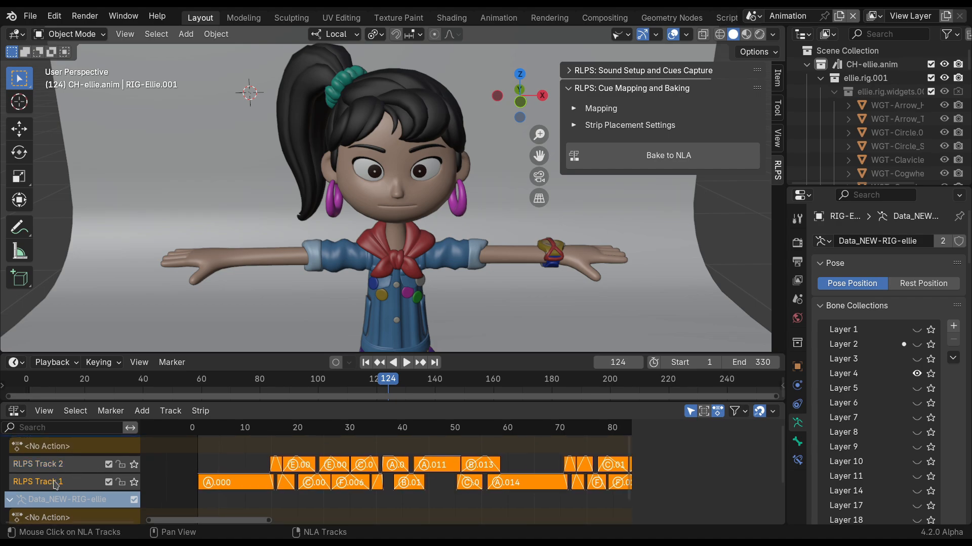
{"action": "left_click", "coordinate": [170, 412]}
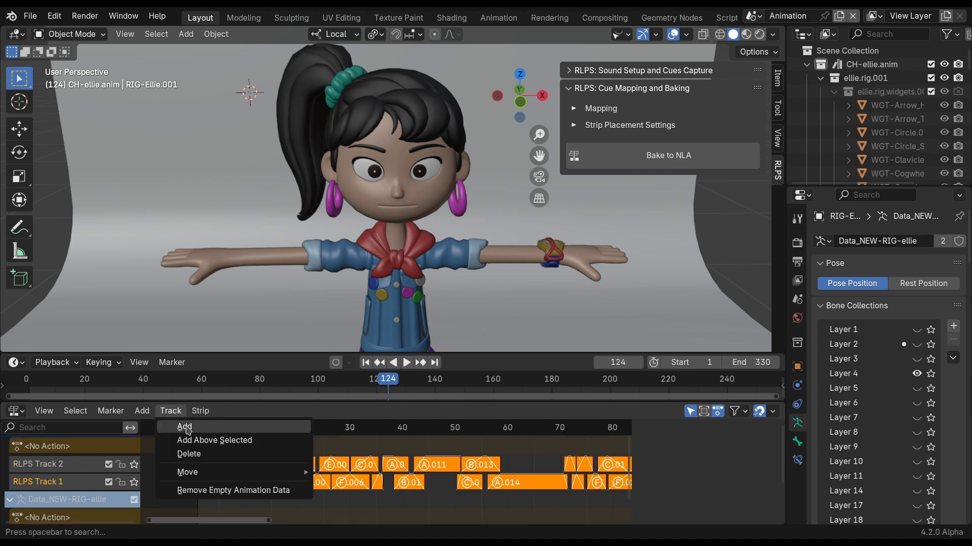
{"action": "left_click", "coordinate": [187, 428]}
{"action": "left_click", "coordinate": [52, 466]}
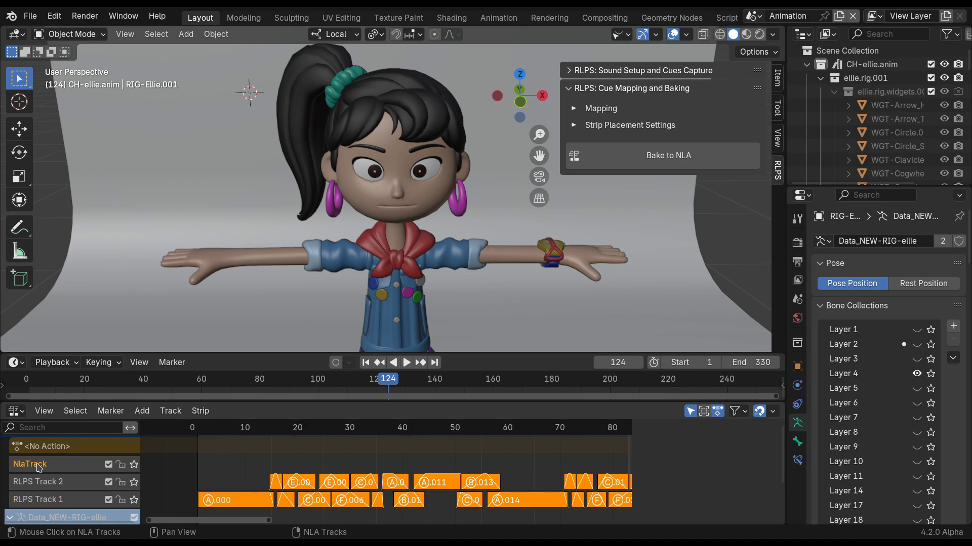
{"action": "right_click", "coordinate": [40, 467]}
{"action": "mouse_move", "coordinate": [45, 458]}
{"action": "left_click", "coordinate": [192, 503]}
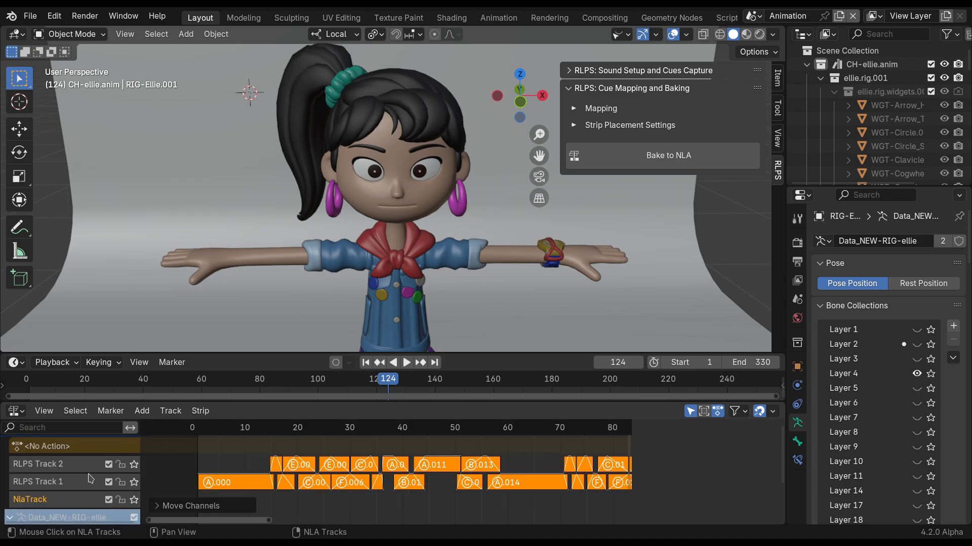
Duplicate the first strip, A.000, from RLPS Track 1 onto the new NlaTrack at the bottom of the stack.
{"action": "left_click_drag", "start_coordinate": [227, 429], "coordinate": [255, 429]}
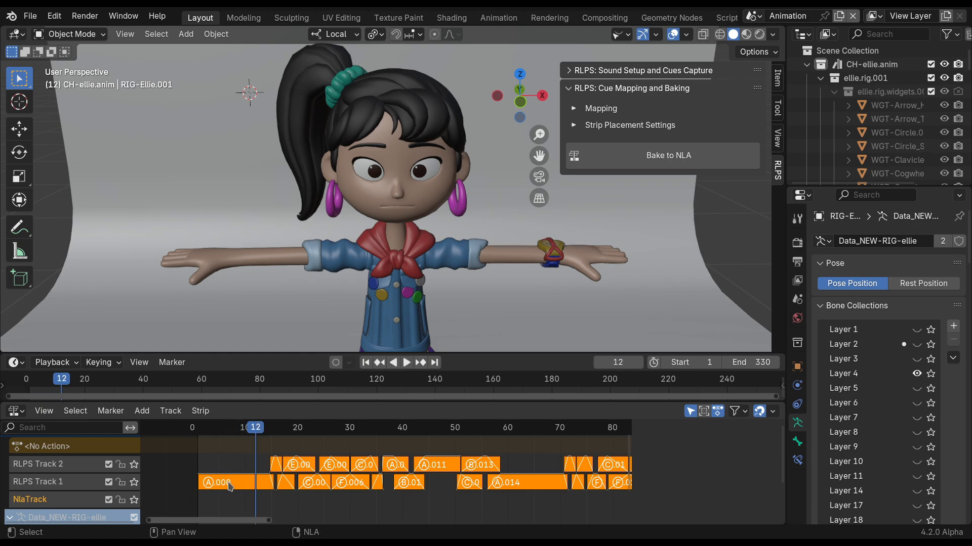
{"action": "left_click", "coordinate": [243, 489]}
{"action": "key", "text": "n"}
{"action": "right_click", "coordinate": [241, 488]}
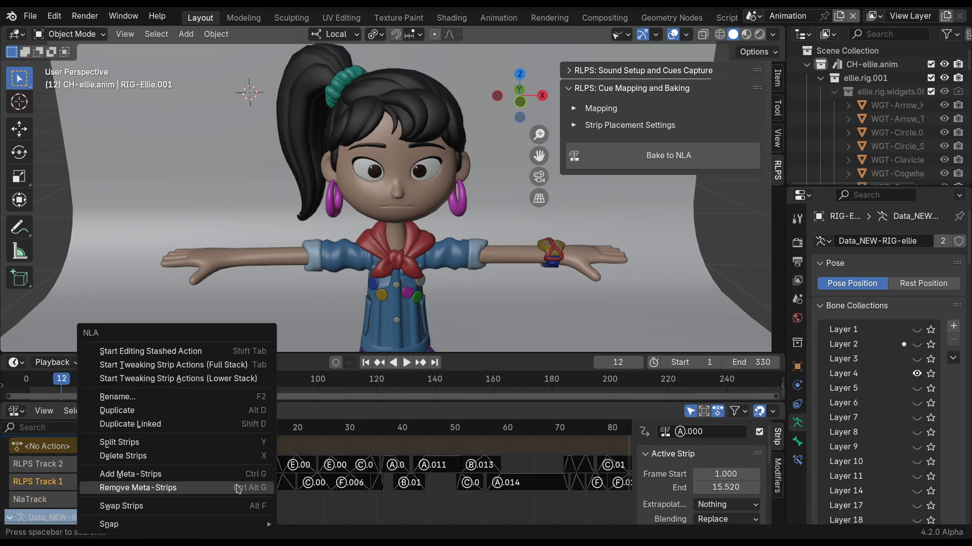
{"action": "left_click", "coordinate": [193, 412]}
{"action": "left_click", "coordinate": [253, 468]}
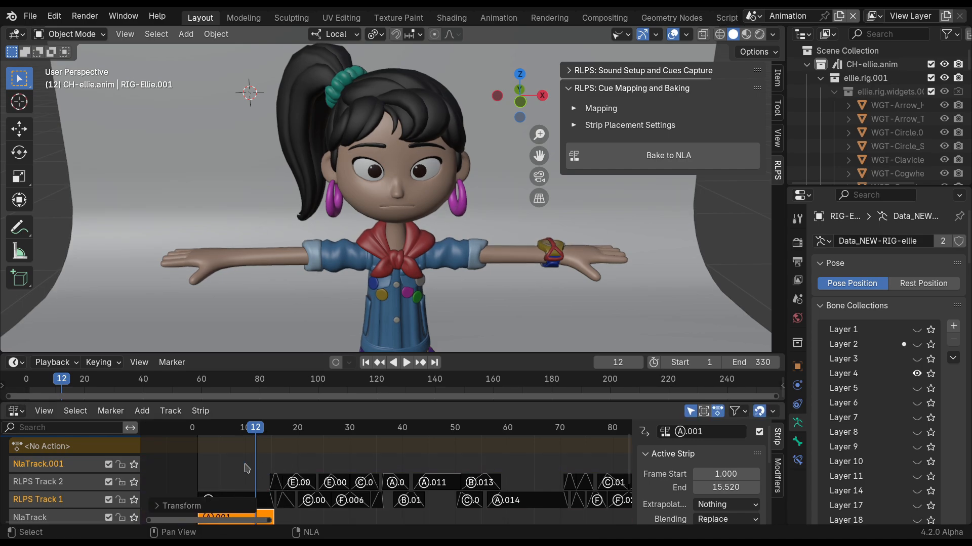
{"action": "middle_click_drag", "start_coordinate": [245, 466], "coordinate": [241, 444]}
Set the scene's end frame to 120 and extend the duplicated A.001 strip to end at frame 120.
{"action": "left_click_drag", "start_coordinate": [727, 487], "coordinate": [936, 492]}
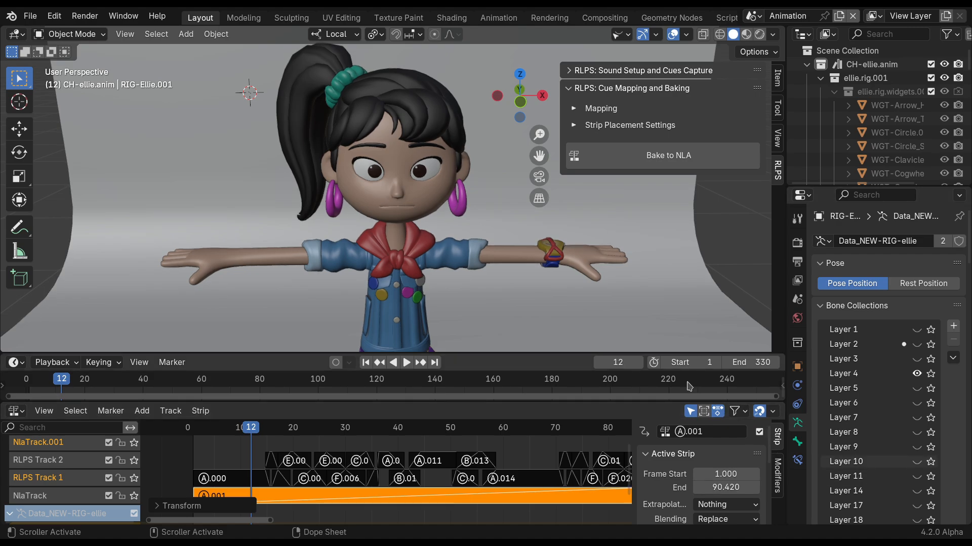
{"action": "key", "text": "Return"}
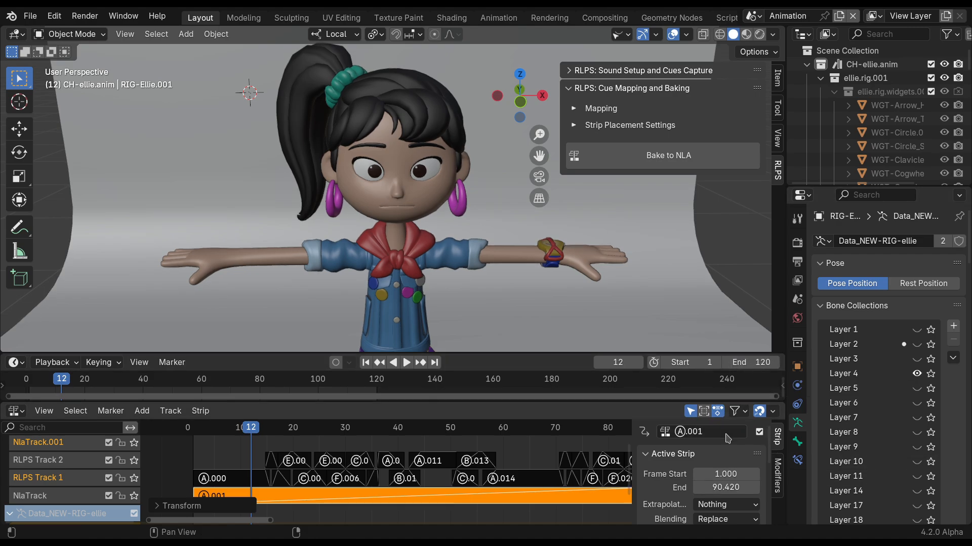
{"action": "scroll", "coordinate": [521, 470], "scroll_direction": "down", "scroll_amount": 2}
{"action": "middle_click_drag", "start_coordinate": [522, 471], "coordinate": [427, 462]}
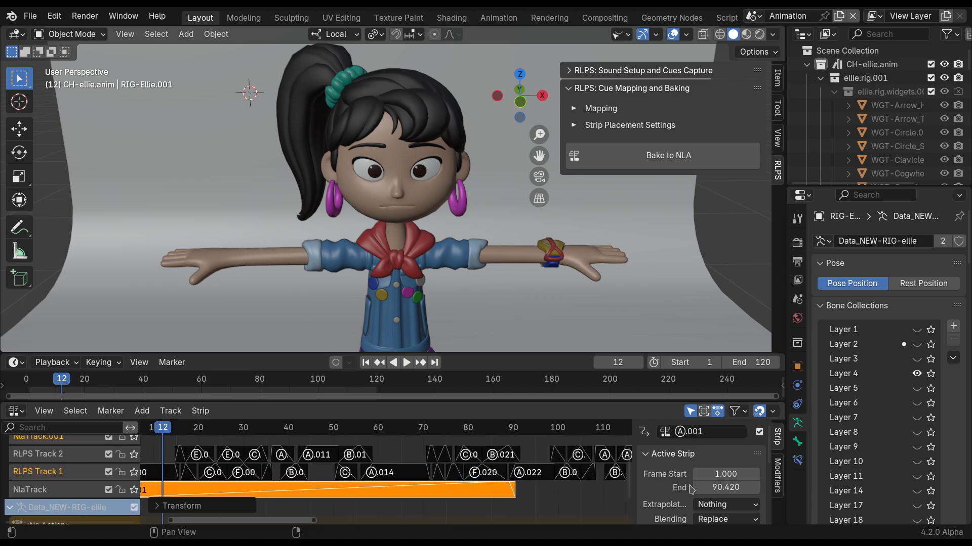
{"action": "left_click", "coordinate": [725, 487]}
{"action": "type", "text": "120"}
{"action": "key", "text": "Return"}
Turn off automatic blending for the A.001 strip, with Blend In and Blend Out at 0.
{"action": "scroll", "coordinate": [665, 479], "scroll_direction": "down", "scroll_amount": 2}
{"action": "scroll", "coordinate": [665, 480], "scroll_direction": "down", "scroll_amount": 1}
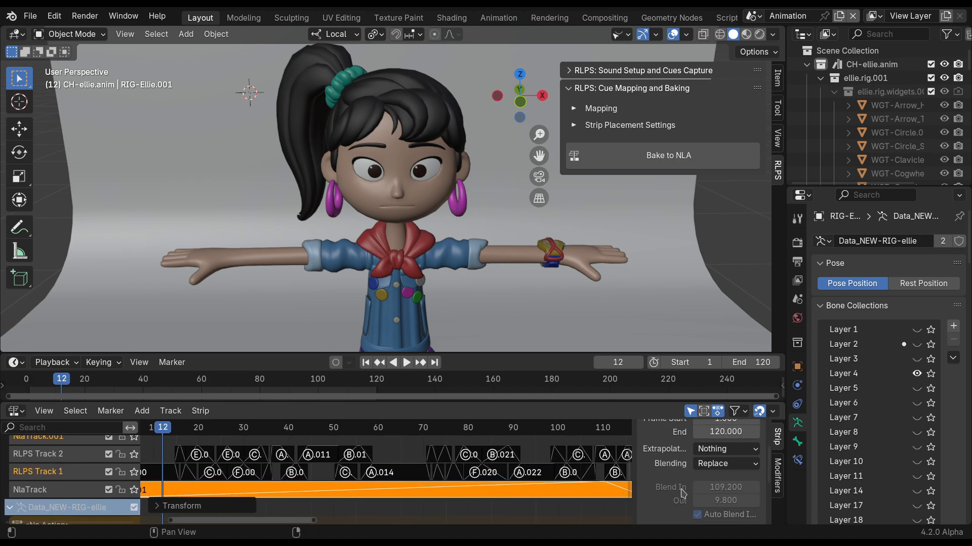
{"action": "left_click_drag", "start_coordinate": [264, 521], "coordinate": [244, 521]}
Play back the lip sync over the base strip, replaying the section from about frame 29.
{"action": "key", "text": "space"}
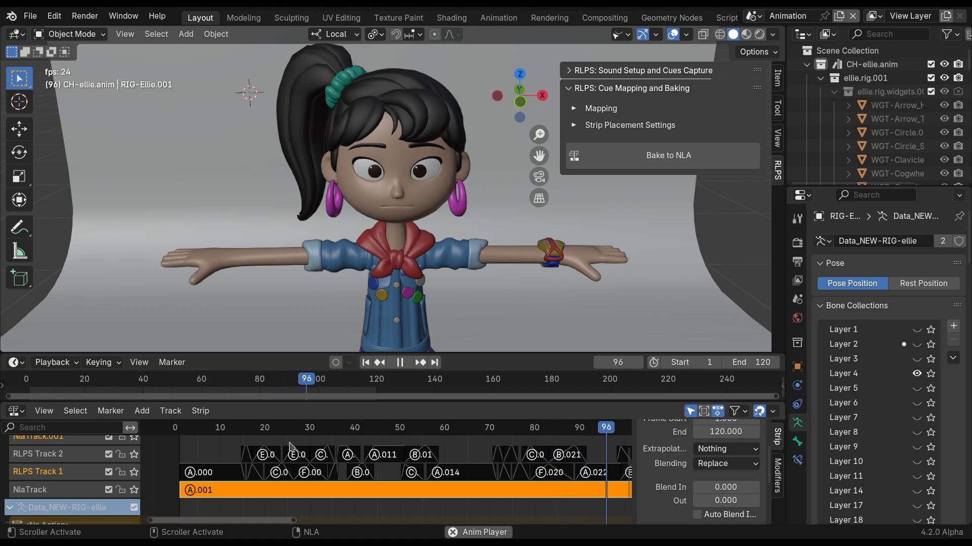
{"action": "key", "text": "space"}
{"action": "left_click", "coordinate": [303, 430]}
{"action": "key", "text": "space"}
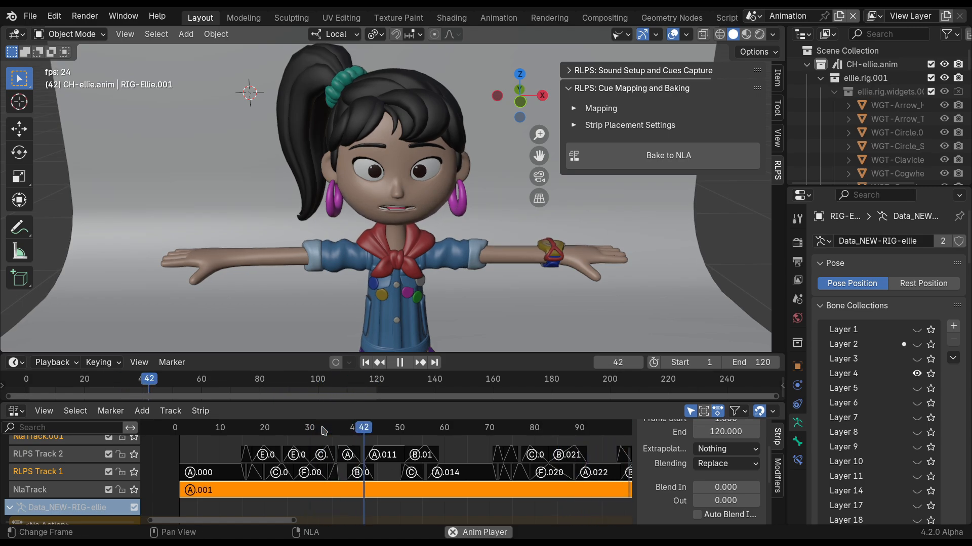
{"action": "key", "text": "space"}
Extend the short strip between F.006 and B.010 on RLPS Track 1 to end at 37.480 and enable automatic blending.
{"action": "scroll", "coordinate": [334, 479], "scroll_direction": "up", "scroll_amount": 3}
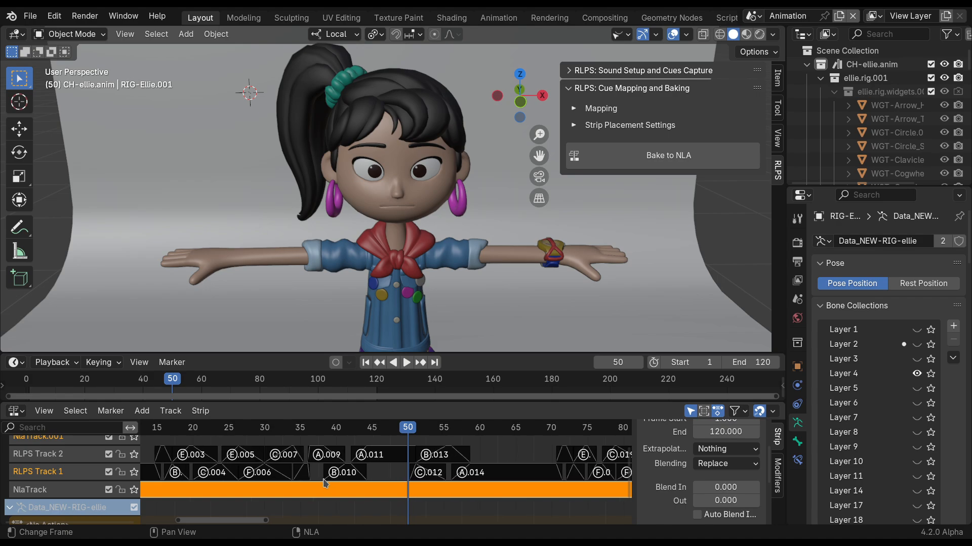
{"action": "left_click", "coordinate": [302, 473]}
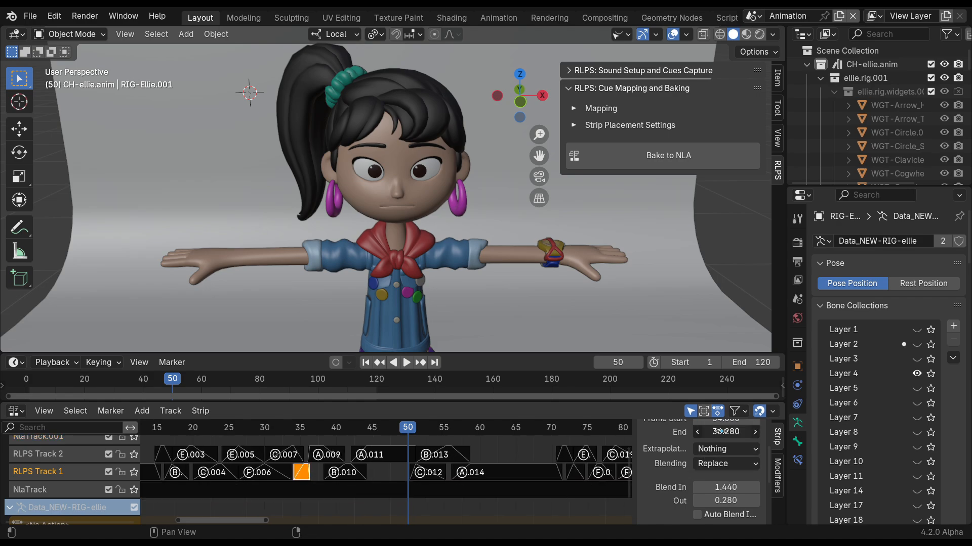
{"action": "left_click_drag", "start_coordinate": [726, 432], "coordinate": [715, 446]}
{"action": "left_click", "coordinate": [697, 515]}
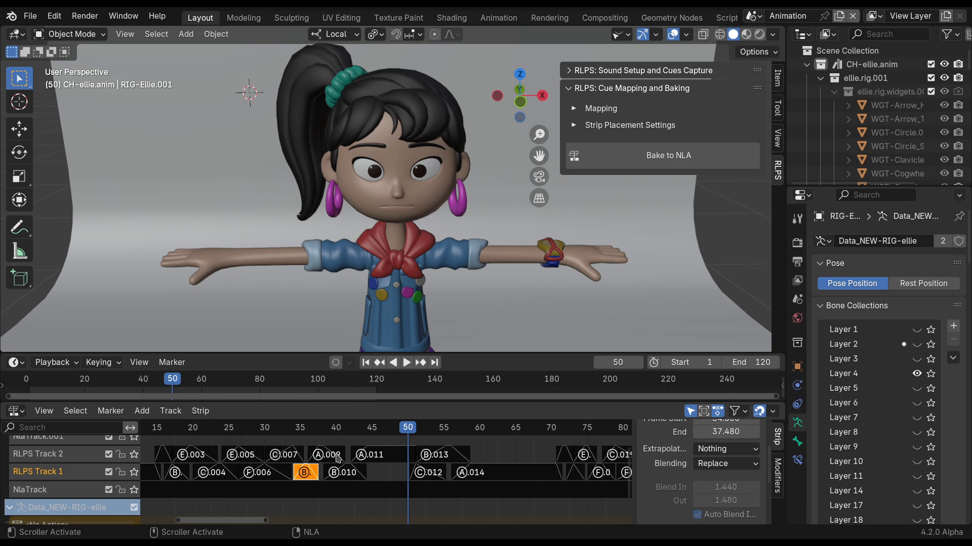
Play back the lip sync from about frame 46 and replay the closing section from about frame 89.
{"action": "key", "text": "space"}
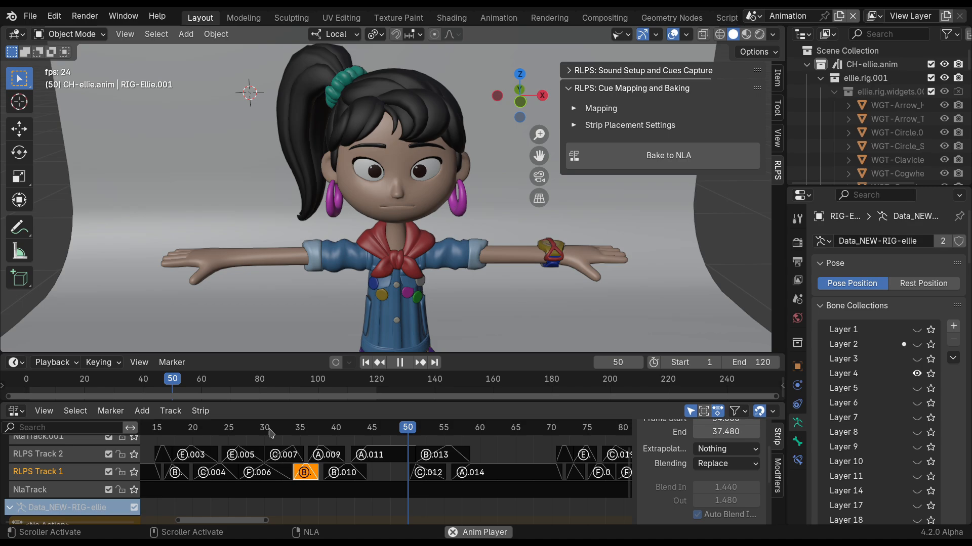
{"action": "key", "text": "space"}
{"action": "left_click", "coordinate": [383, 430]}
{"action": "key", "text": "space"}
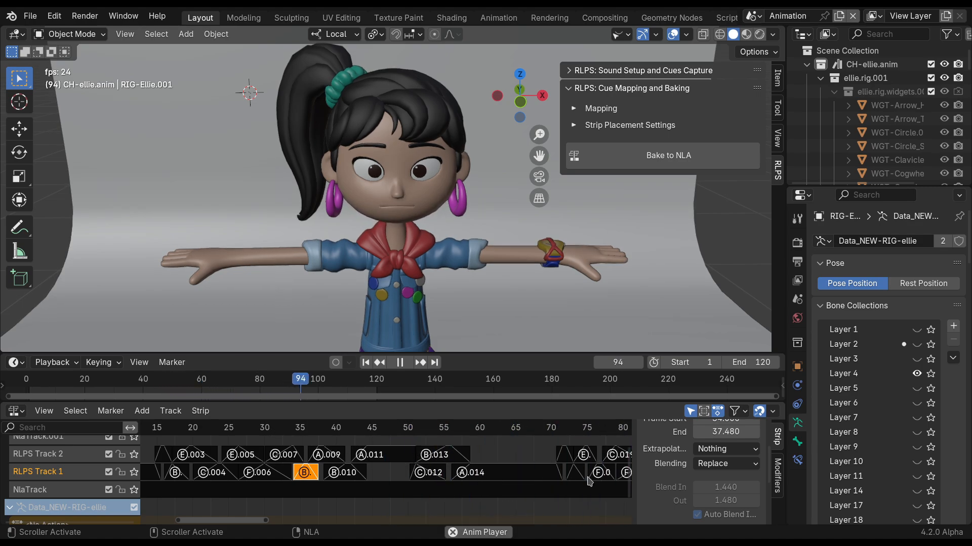
{"action": "key", "text": "space"}
{"action": "middle_click_drag", "start_coordinate": [531, 473], "coordinate": [412, 454]}
{"action": "left_click", "coordinate": [365, 432]}
{"action": "key", "text": "space"}
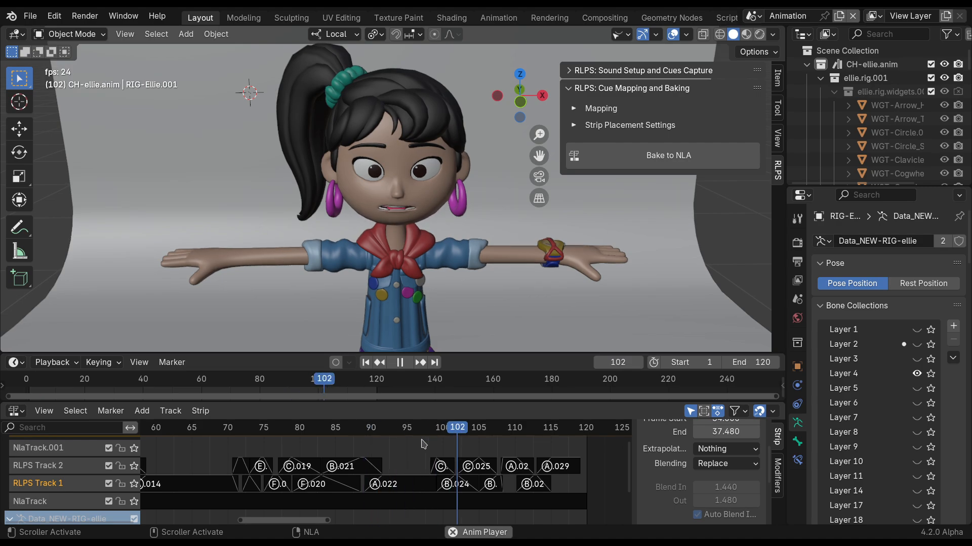
{"action": "key", "text": "space"}
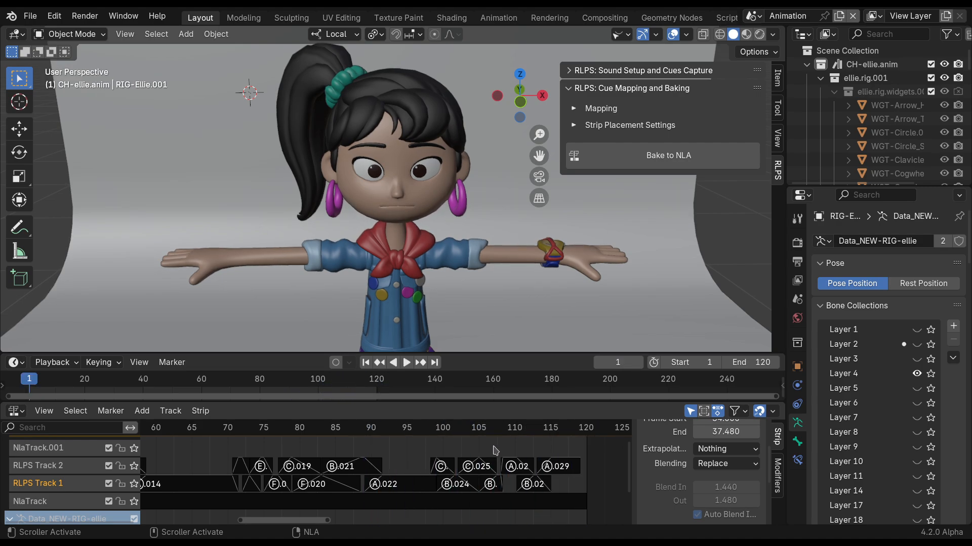
Delete the last B strip on RLPS Track 1 and extend strip A.027 on RLPS Track 2 to end at 113.
{"action": "left_click", "coordinate": [538, 484]}
{"action": "left_click", "coordinate": [521, 466]}
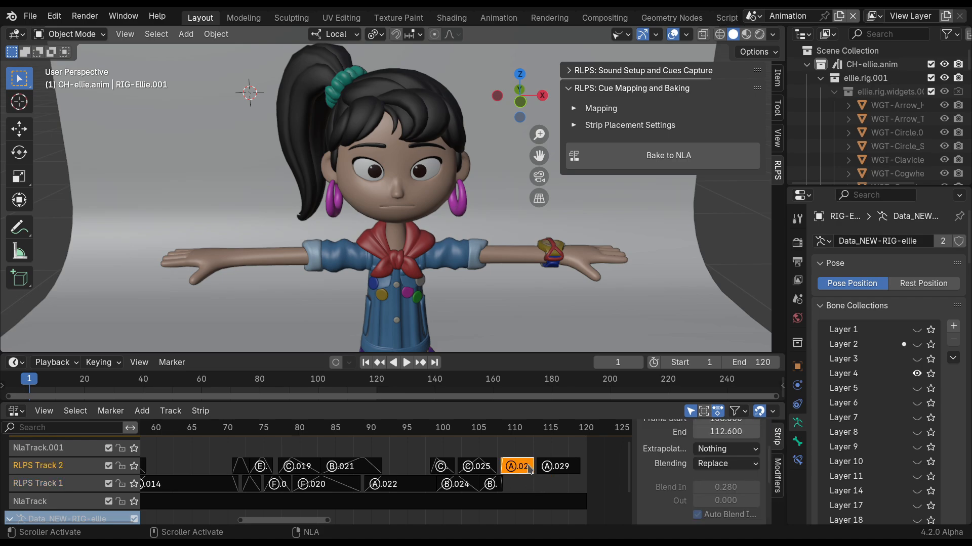
{"action": "left_click_drag", "start_coordinate": [733, 431], "coordinate": [721, 431]}
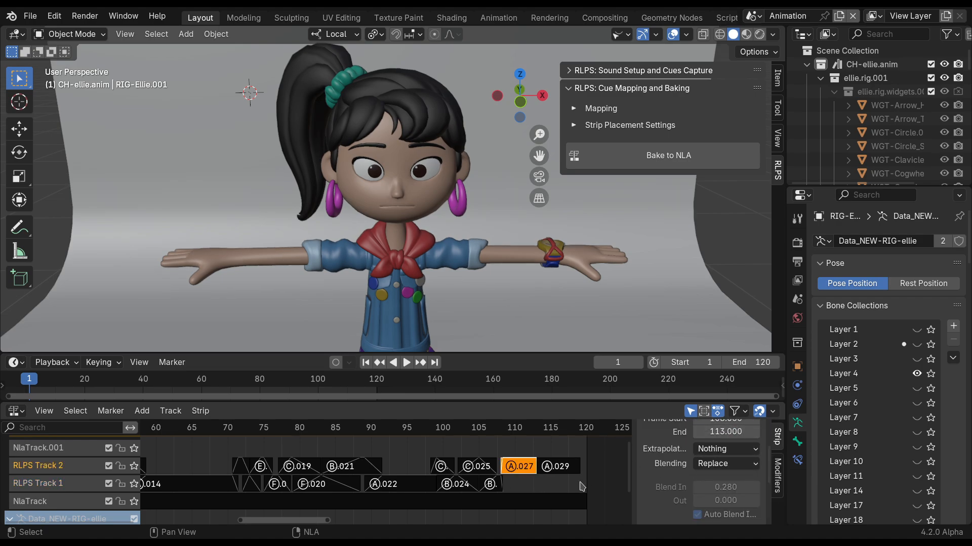
Extend strip A.029 on RLPS Track 2 to end at frame 120 and play back from frame 101.
{"action": "left_click", "coordinate": [549, 466]}
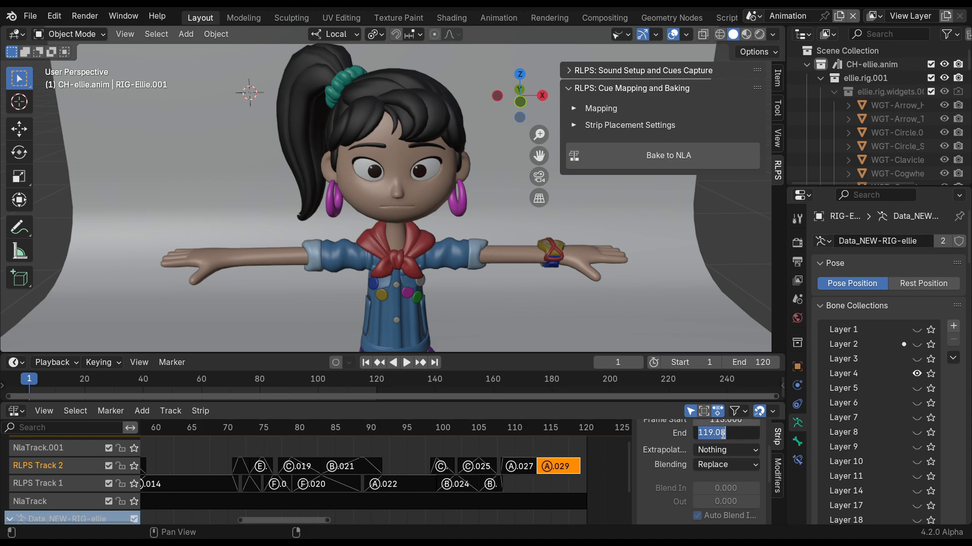
{"action": "left_click", "coordinate": [448, 430]}
{"action": "key", "text": "space"}
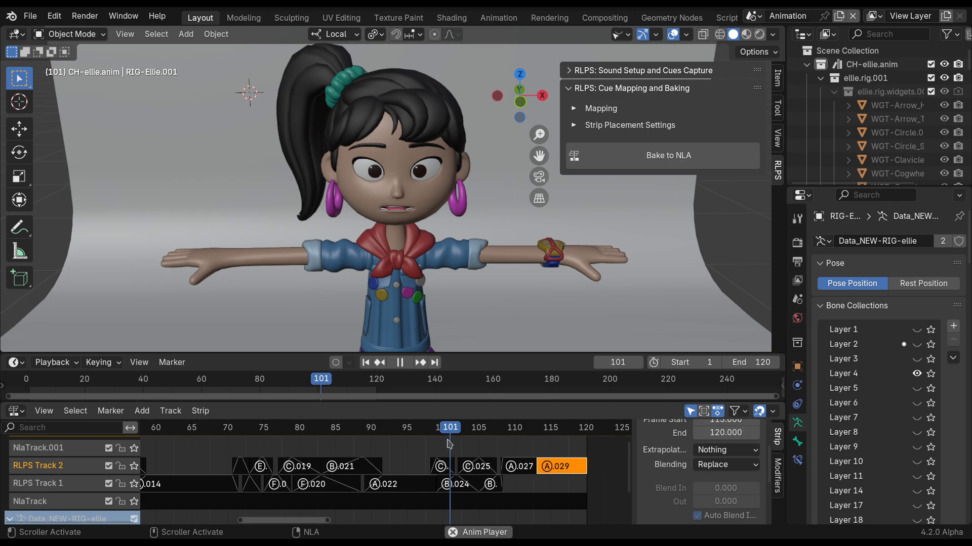
{"action": "key", "text": "space"}
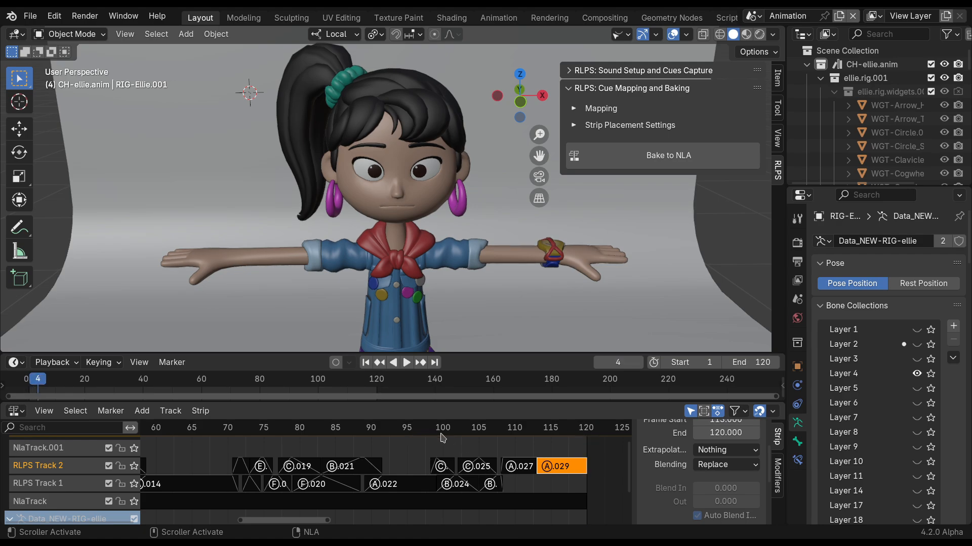
Extend the last B strip on RLPS Track 1 to end at 109.180 with automatic blending, and play back the closing section.
{"action": "left_click", "coordinate": [496, 485]}
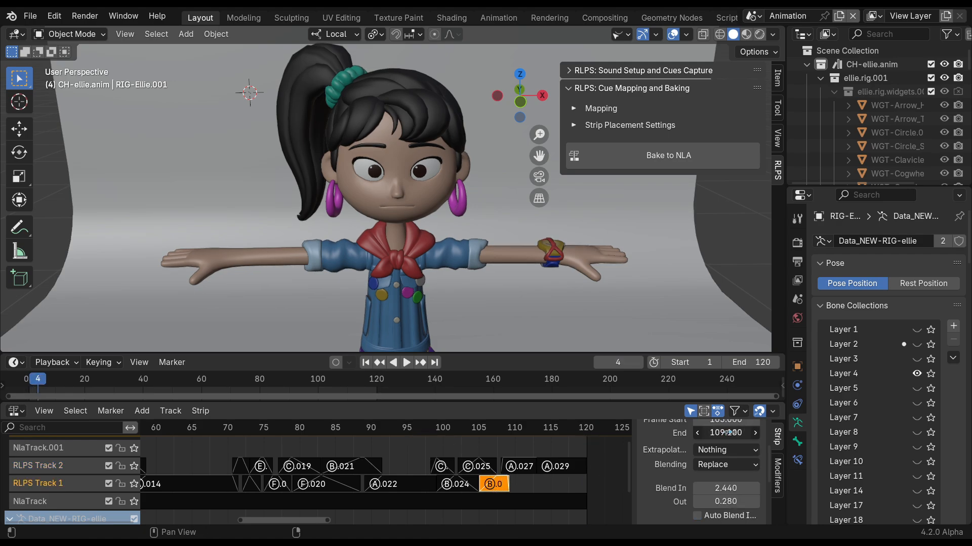
{"action": "left_click", "coordinate": [698, 516]}
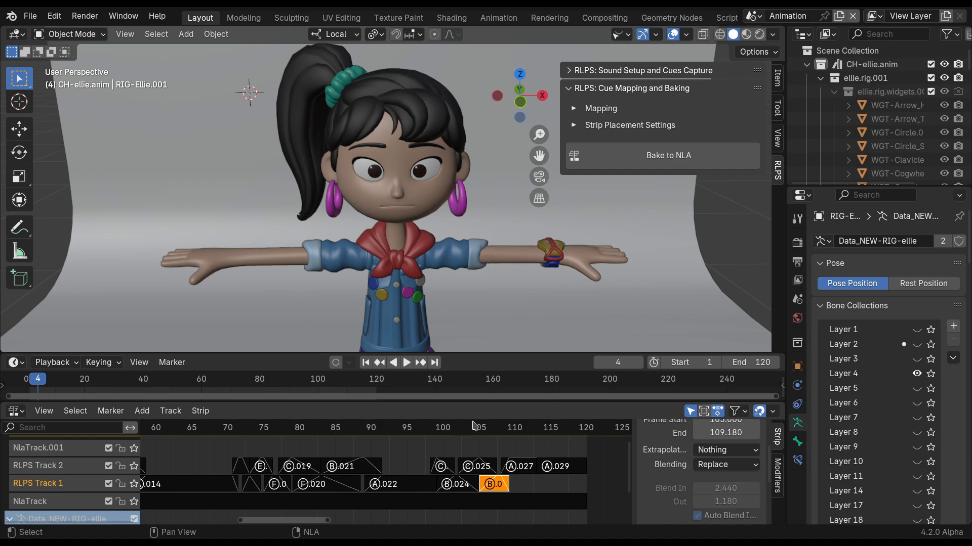
{"action": "key", "text": "space"}
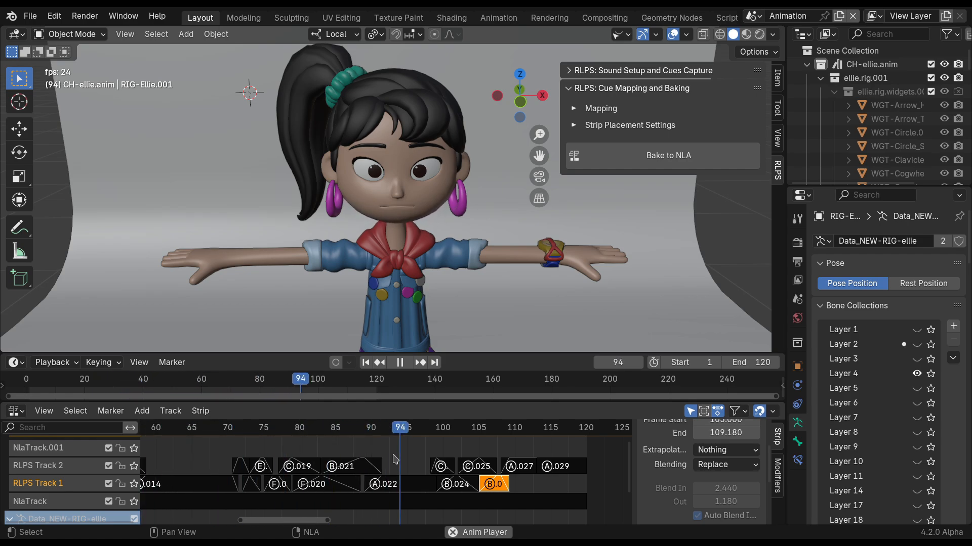
{"action": "key", "text": "space"}
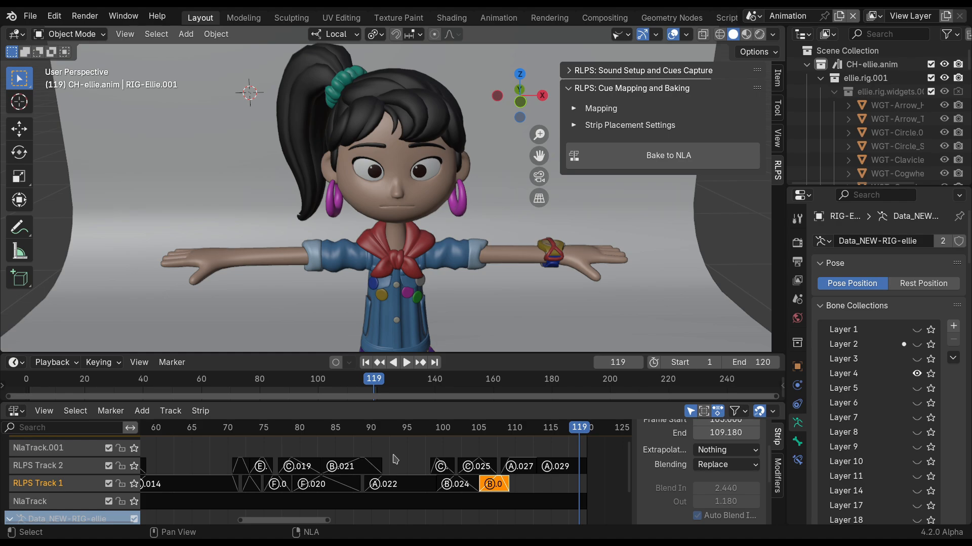